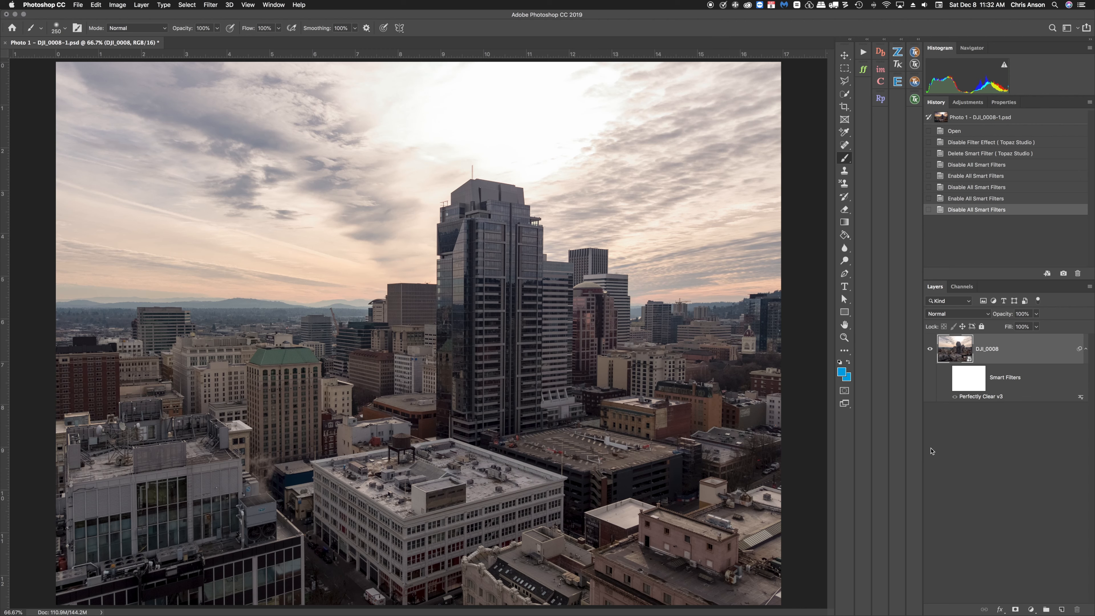
Toggle the Perfectly Clear smart filter's visibility on and off to compare the photo before and after.
click(946, 379)
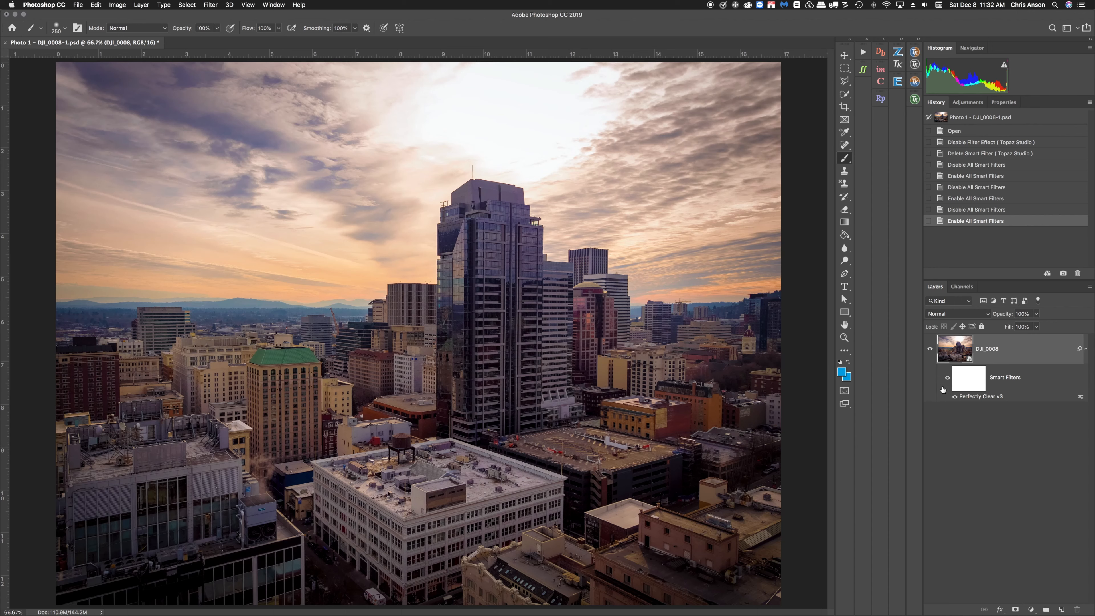
click(947, 378)
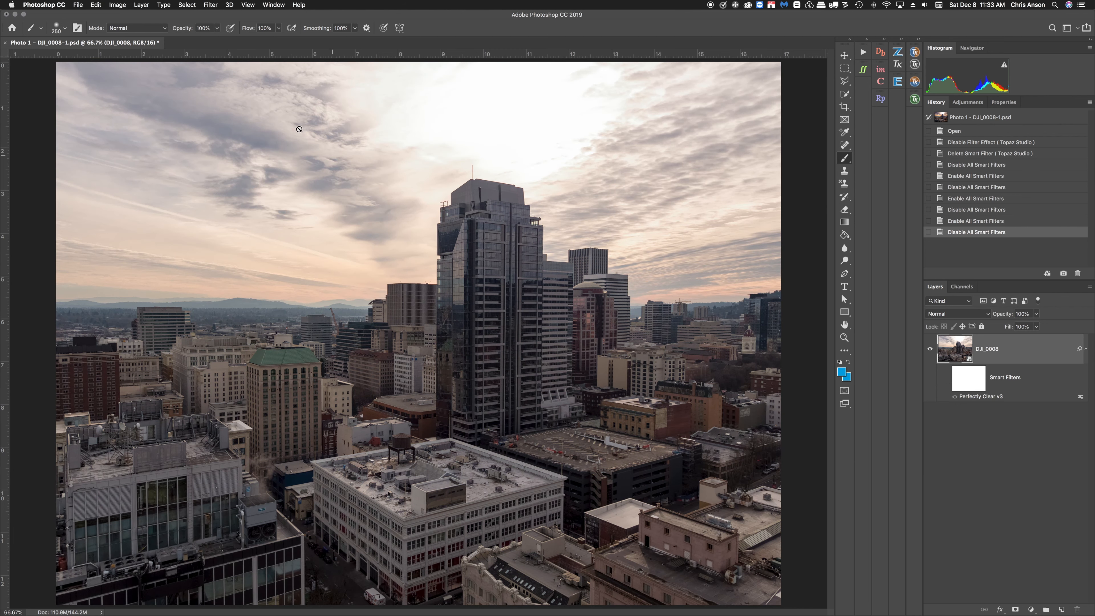
Reopen the Perfectly Clear v3 smart filter's settings on the DJI_0008 layer.
click(210, 5)
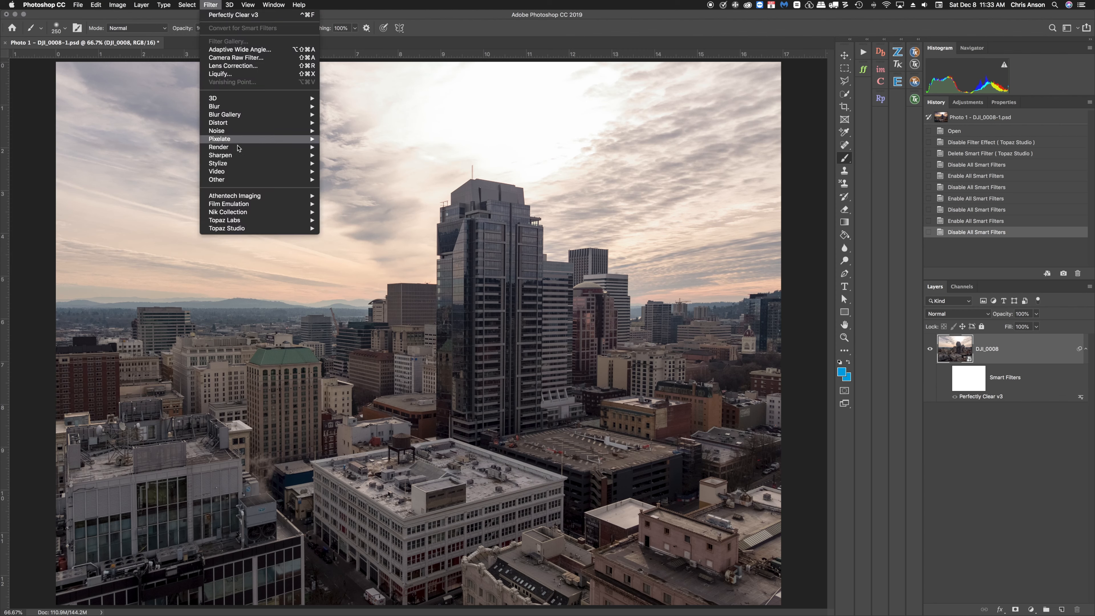
mouse_move(238, 197)
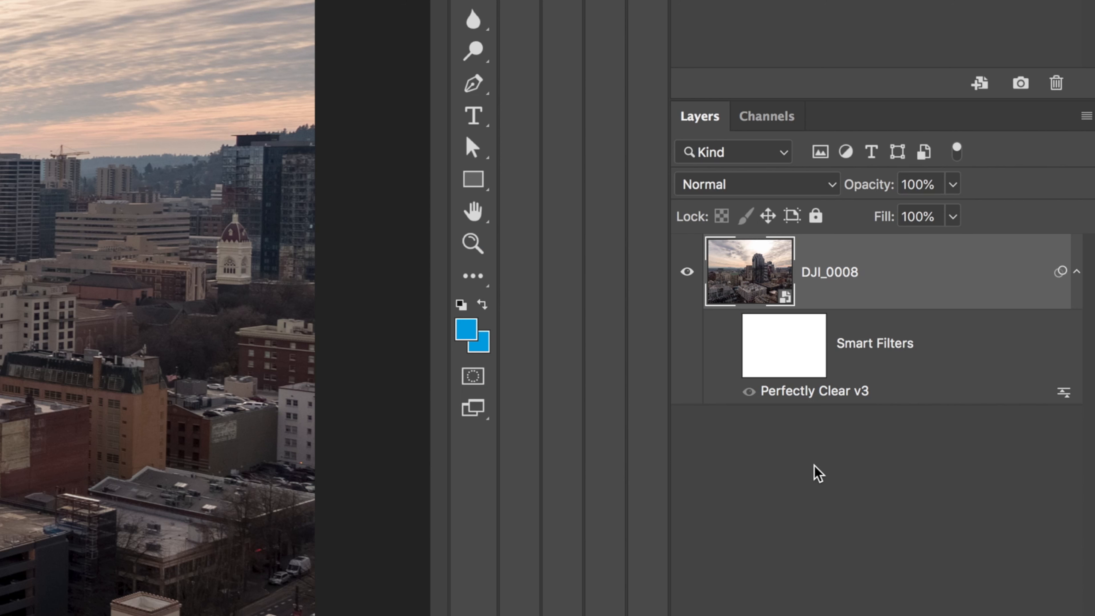
click(802, 454)
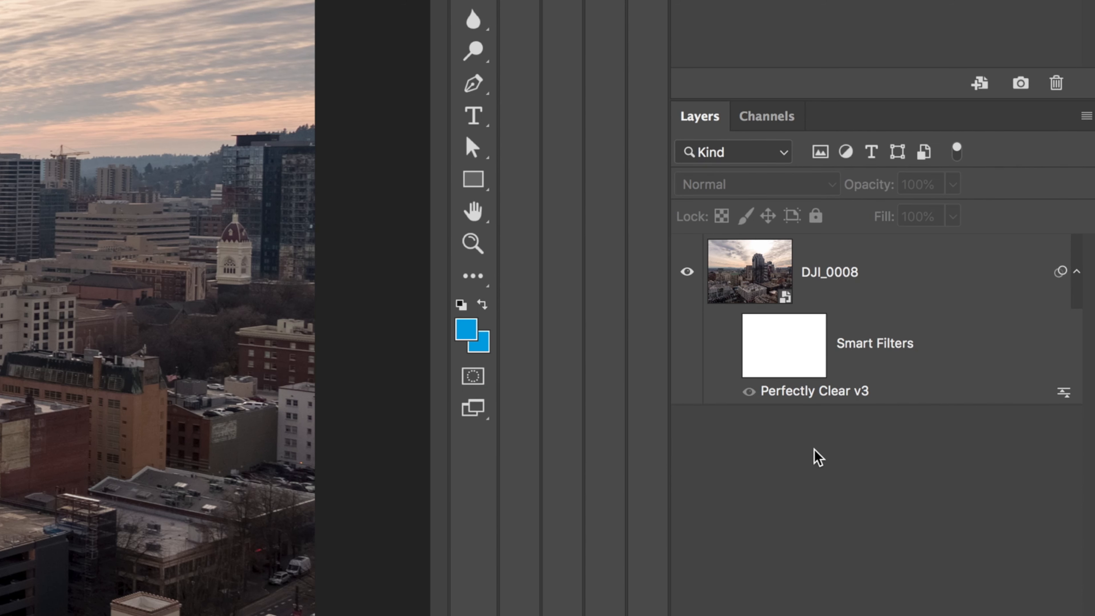
double_click(805, 393)
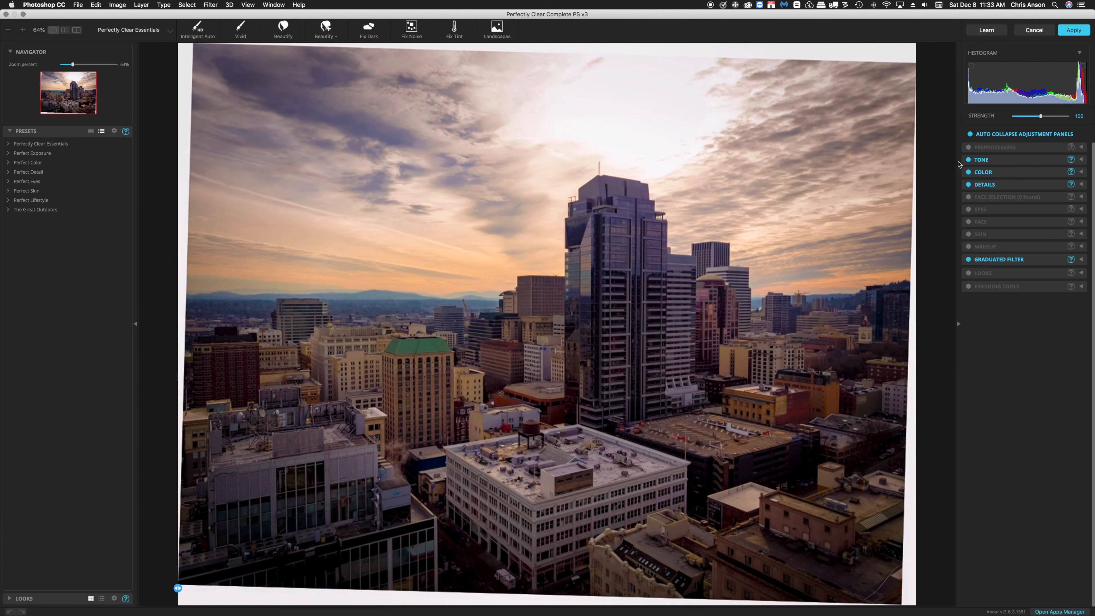
Disable the Tone, Color, Details and Graduated Filter adjustment panels to compare their effect.
click(968, 159)
click(968, 172)
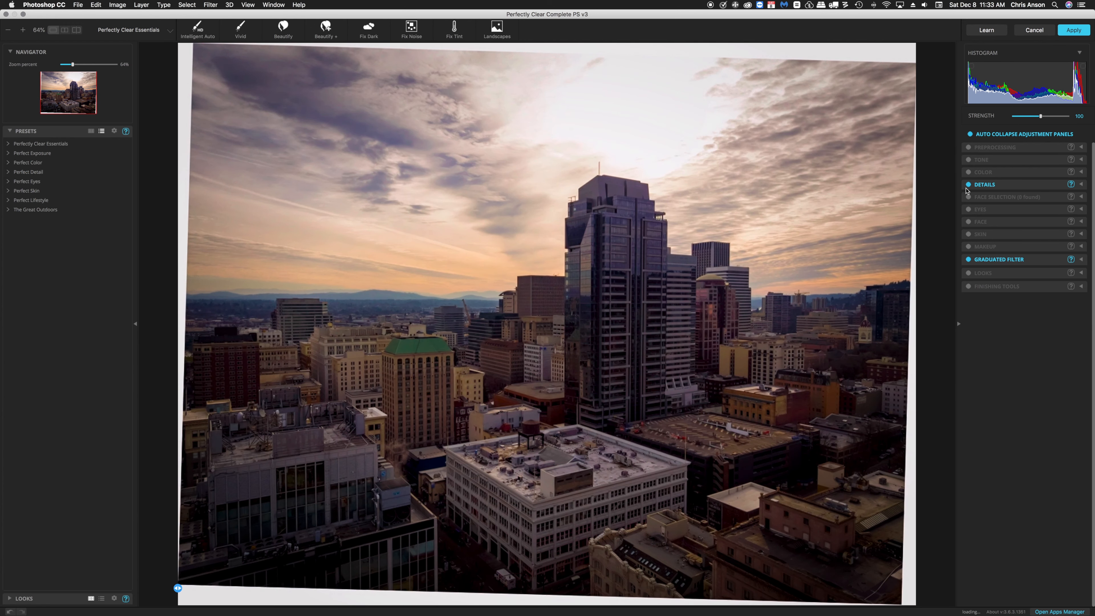
click(969, 184)
click(969, 259)
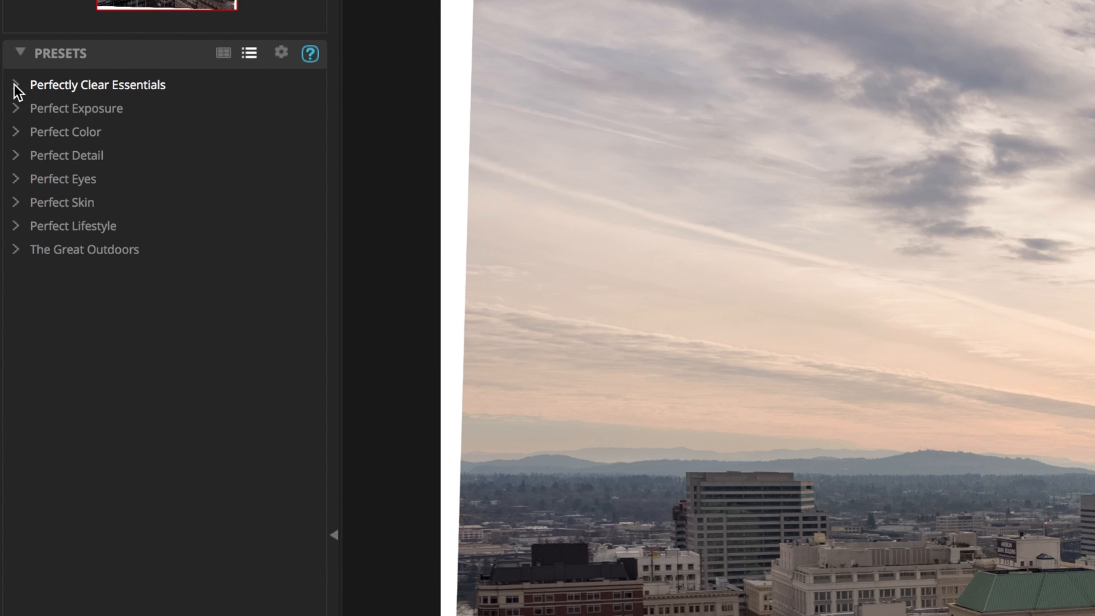
Try the Outdoor preset from the Perfect Exposure group, then cancel it.
click(16, 109)
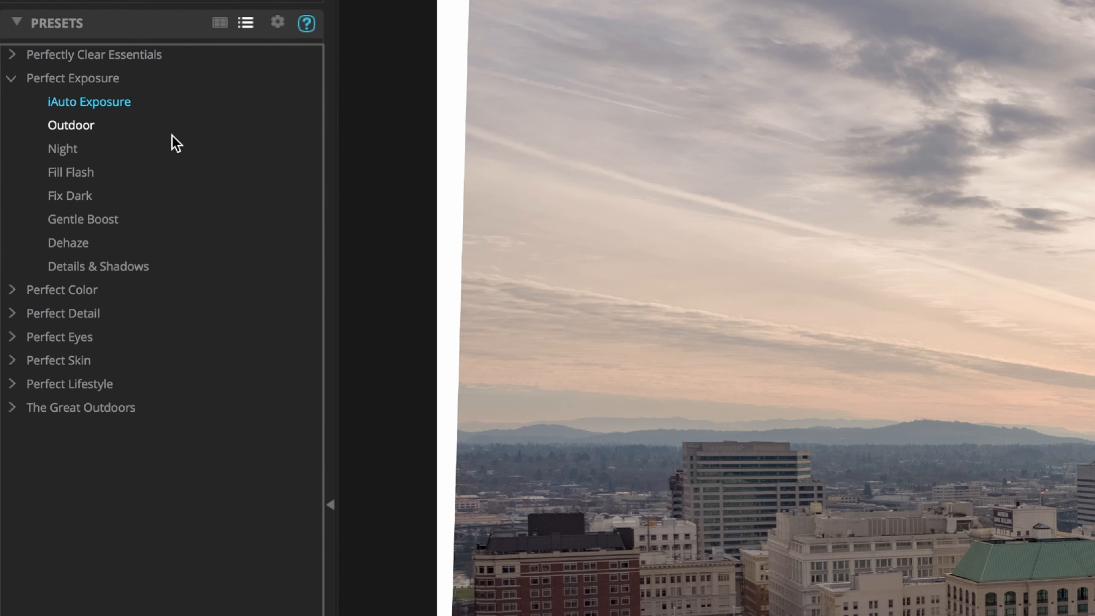
click(65, 129)
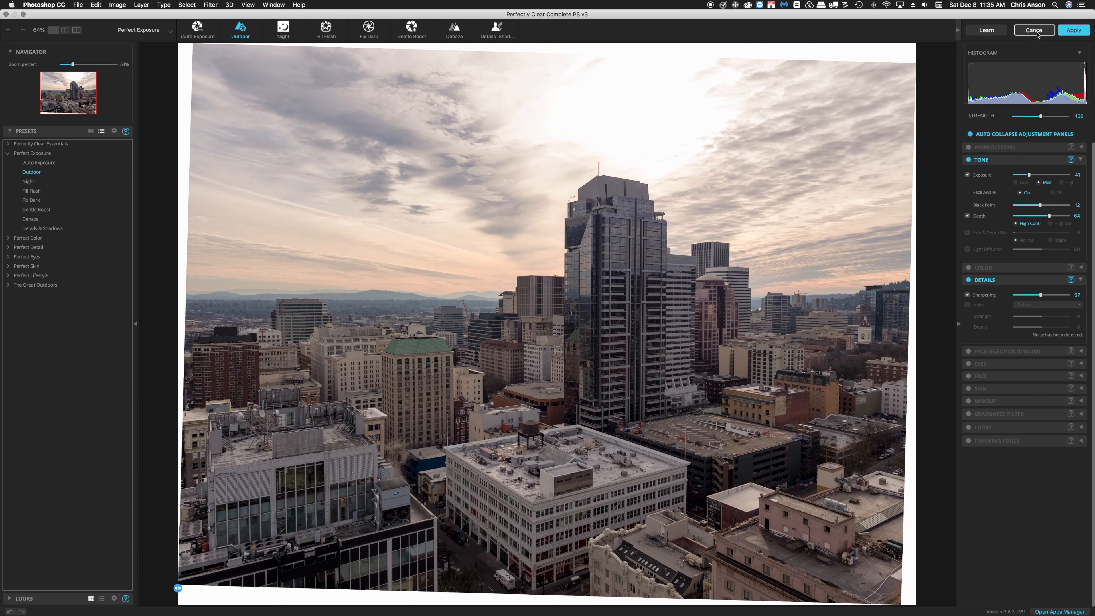
click(1035, 30)
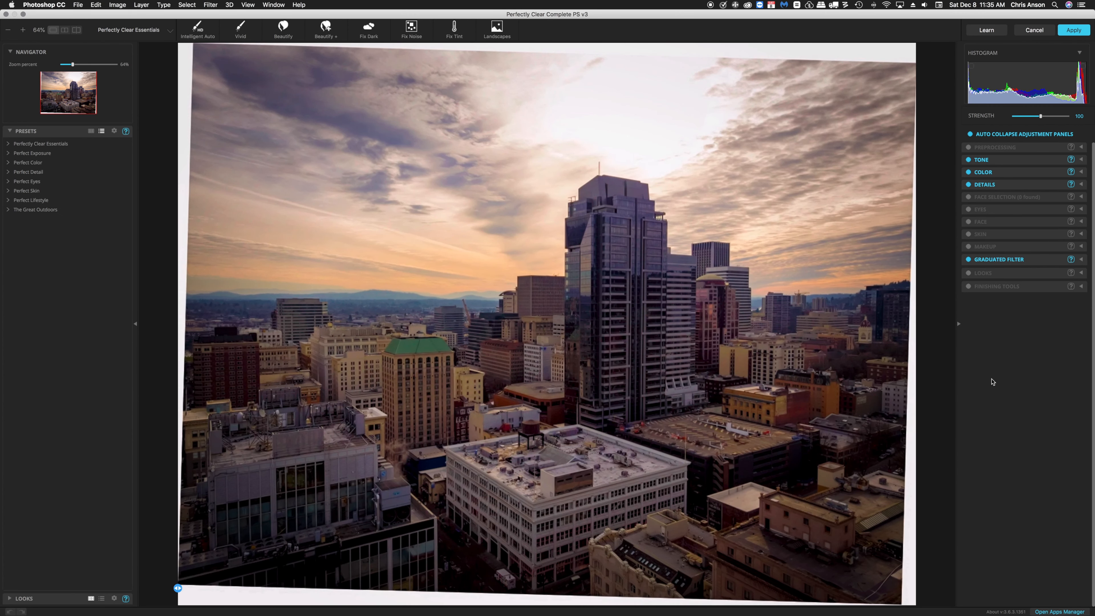
Switch off the Tone, Color, Details and Graduated Filter adjustment panels.
click(969, 160)
click(969, 172)
click(969, 185)
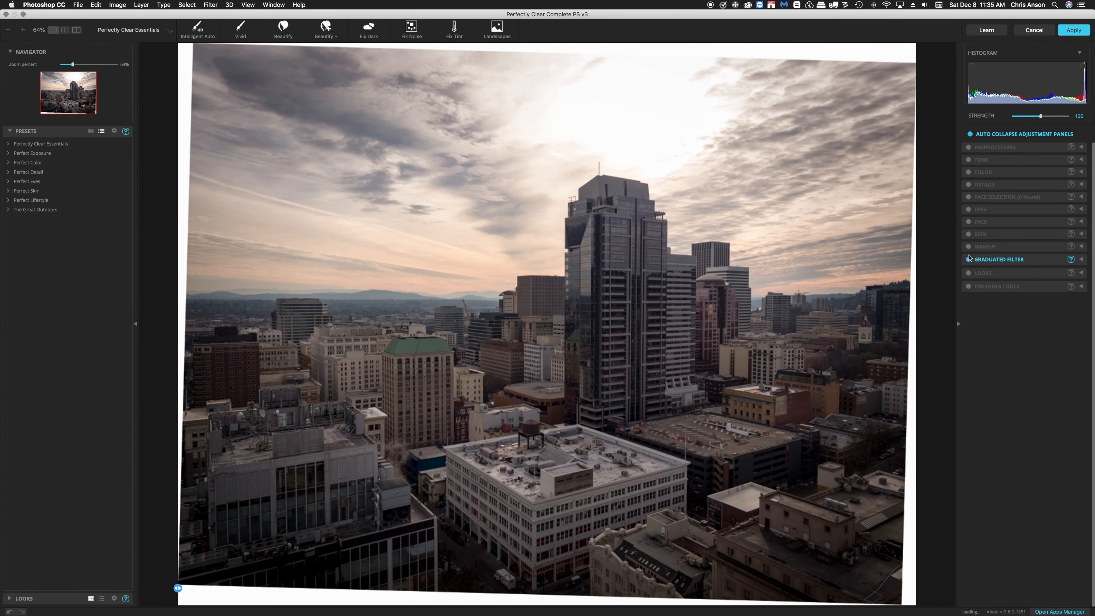
click(968, 259)
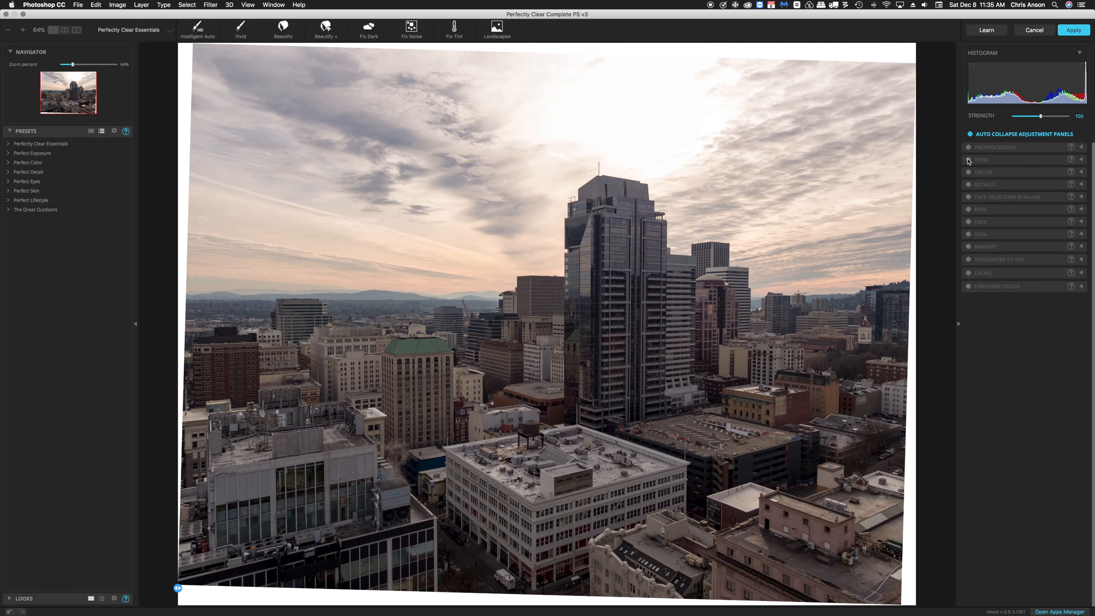
Enable and expand the Tone panel, toggling its Exposure and Depth options off and back on.
click(968, 160)
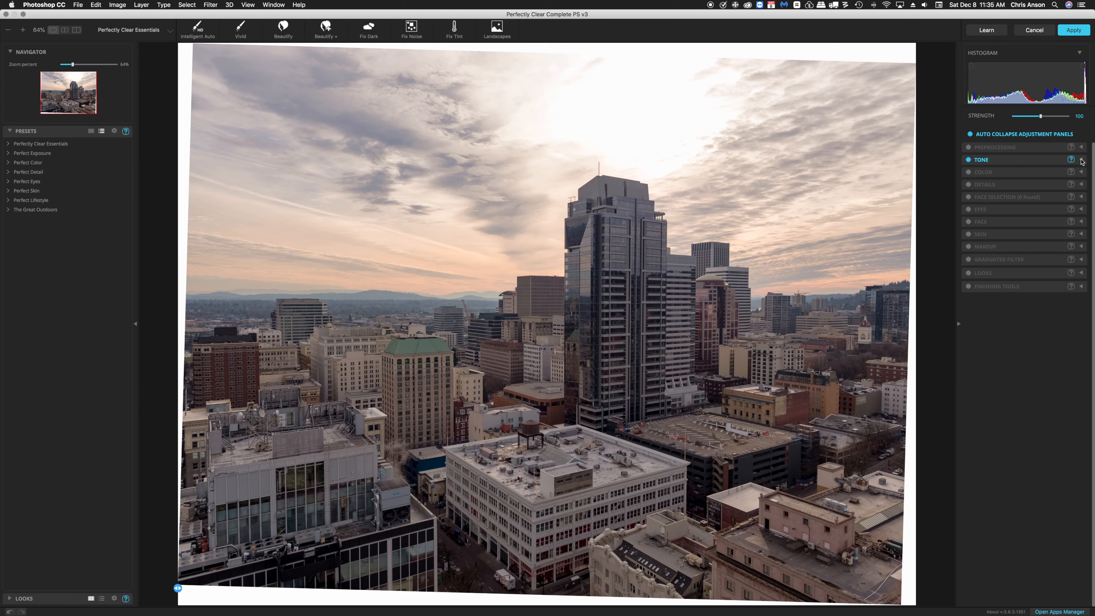
click(1082, 159)
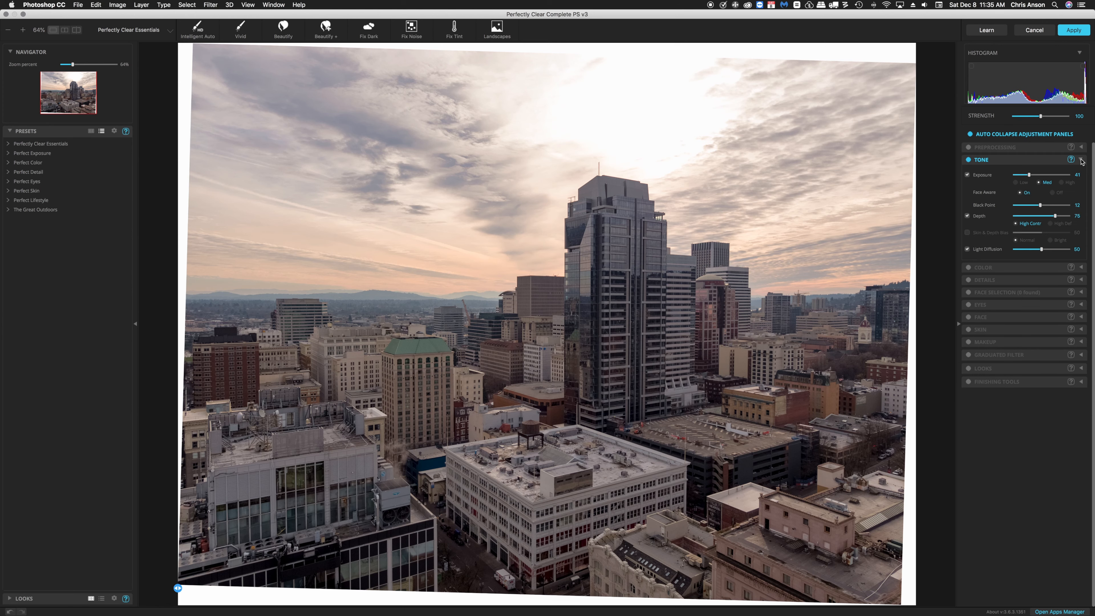
click(967, 216)
click(967, 175)
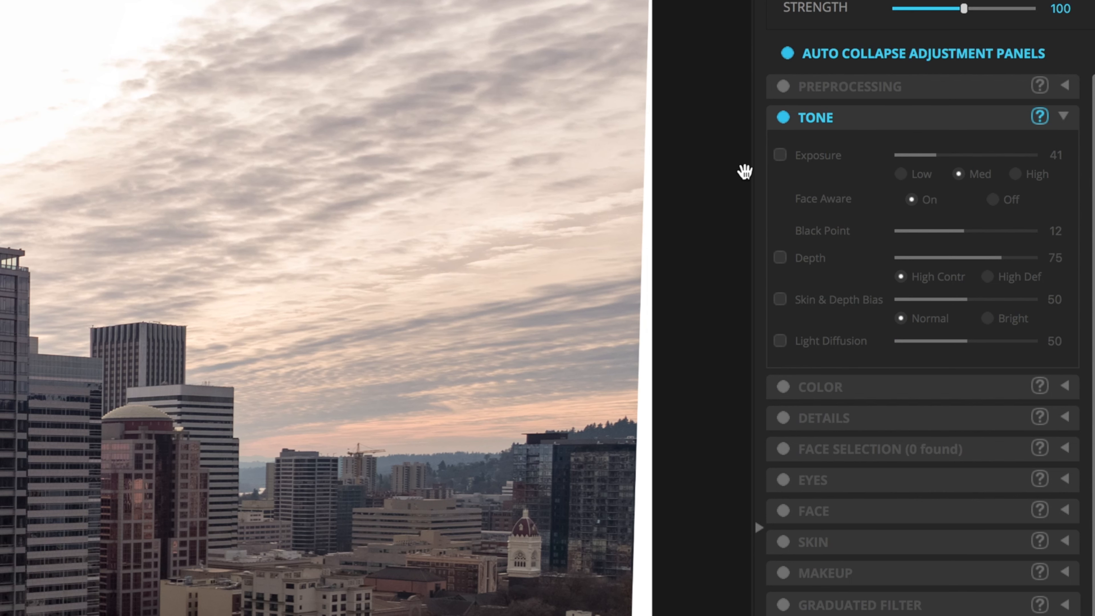
click(780, 155)
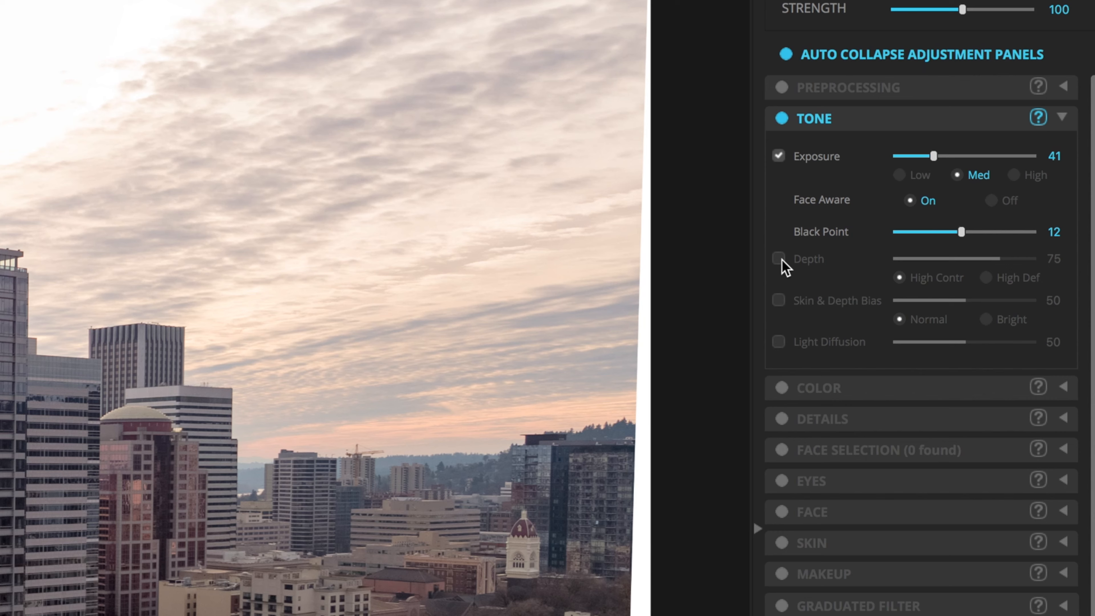
click(780, 259)
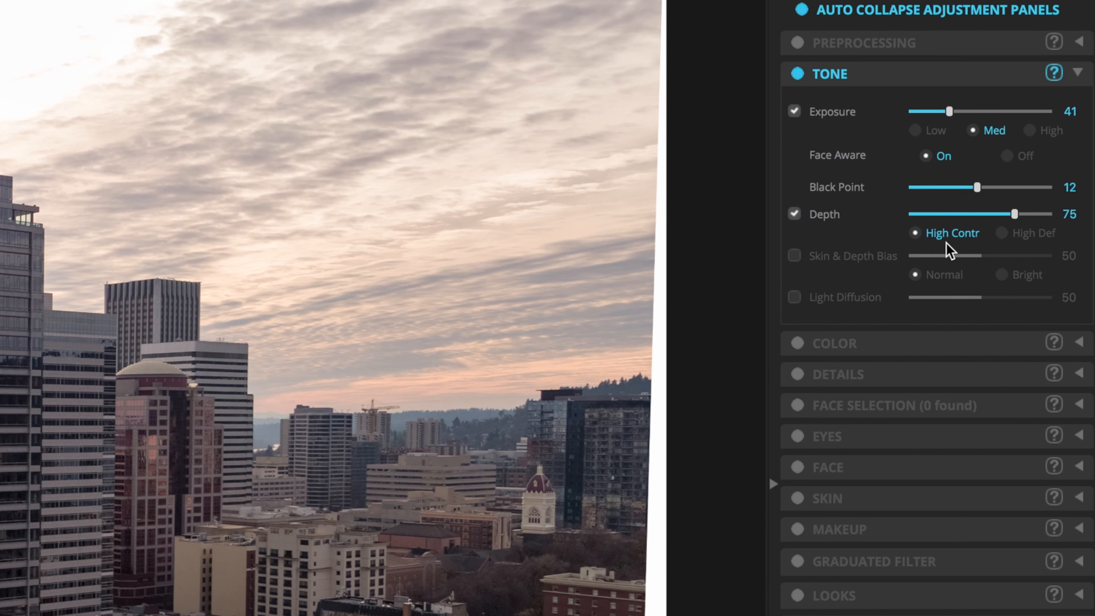
Compare High Def and High Contr depth modes, keeping High Contr, and set Depth to about 76.
click(1002, 233)
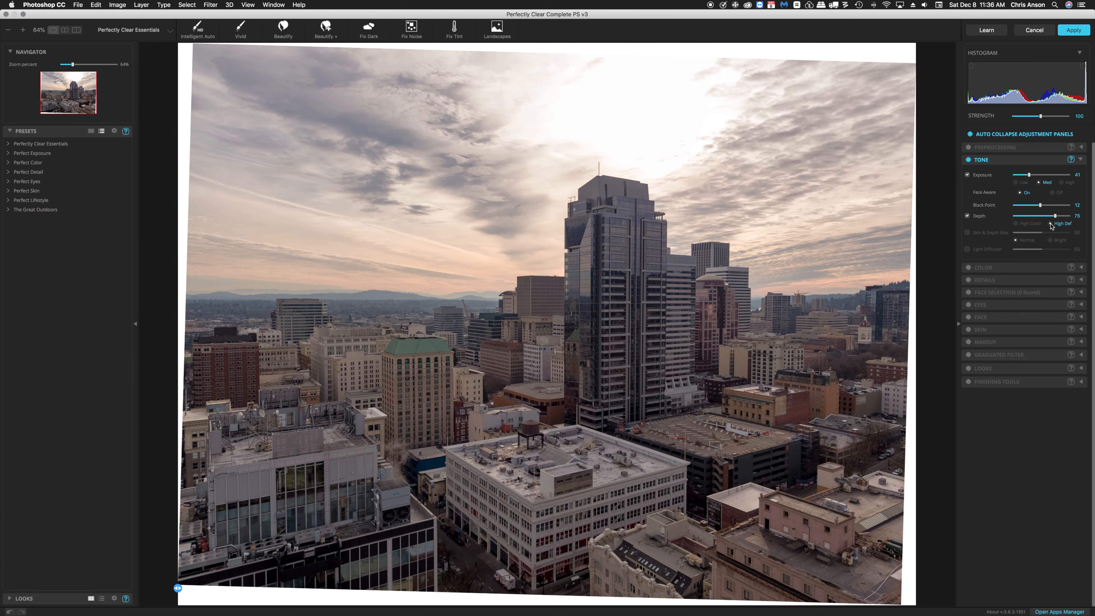
click(1016, 224)
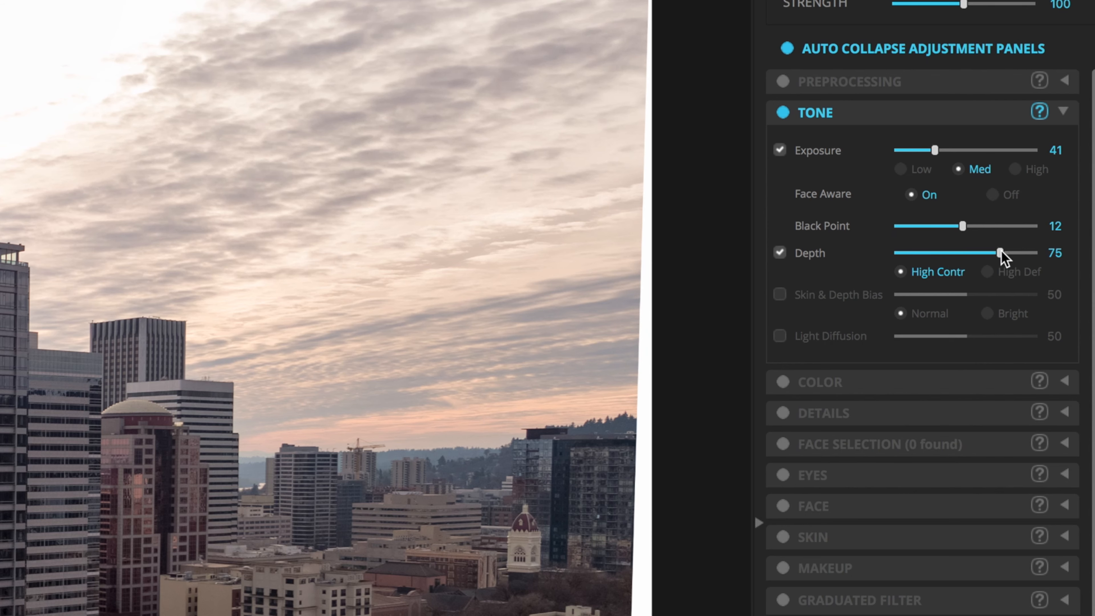
click(940, 256)
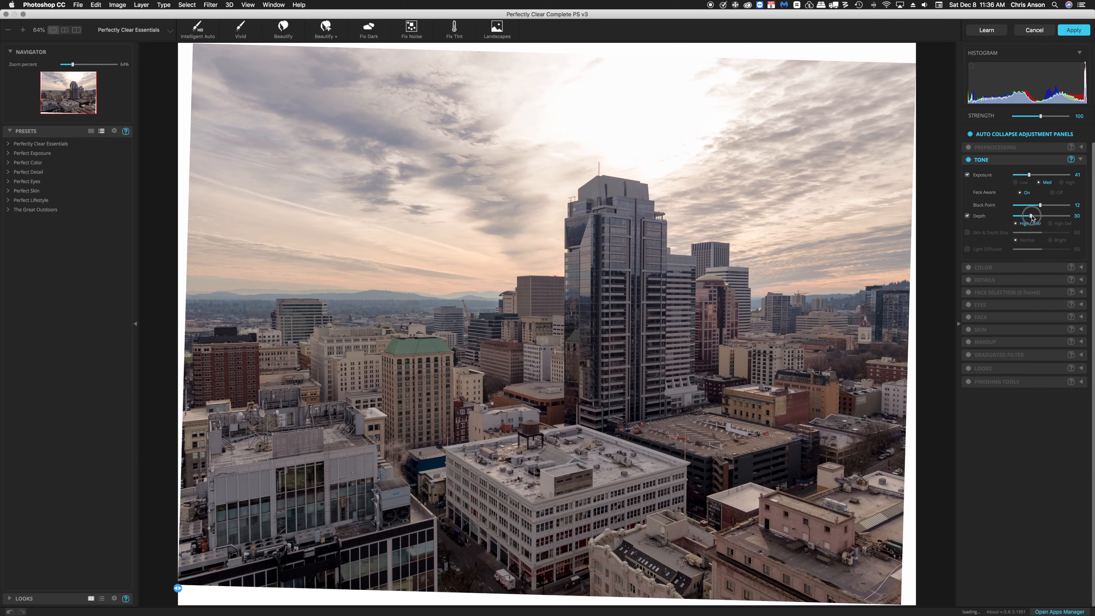
drag(1031, 218, 1055, 219)
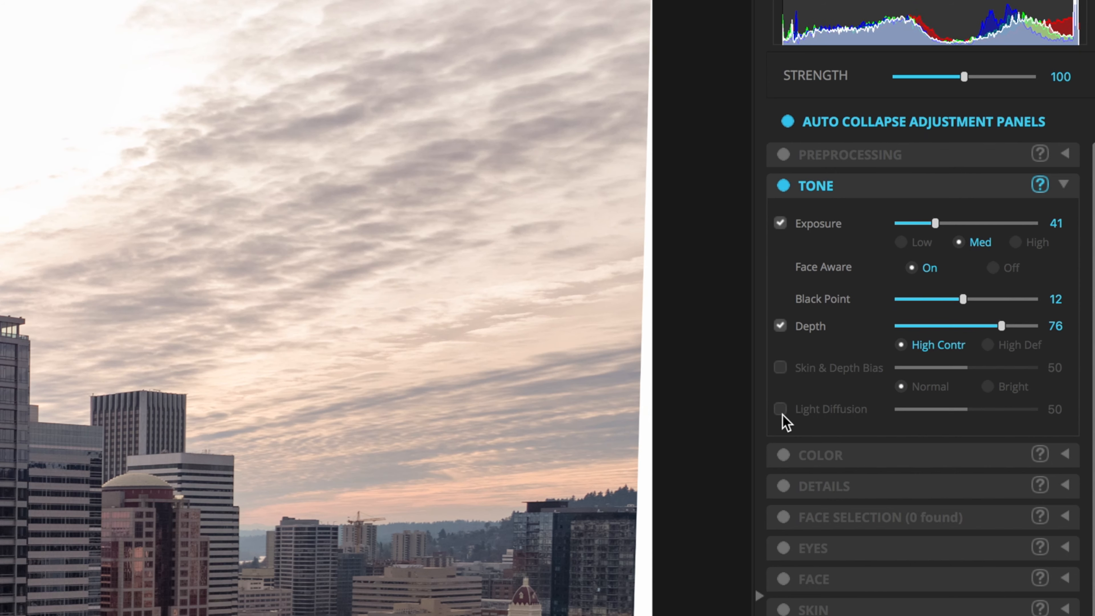
Enable Light Diffusion, then enable and expand the Color panel.
click(782, 413)
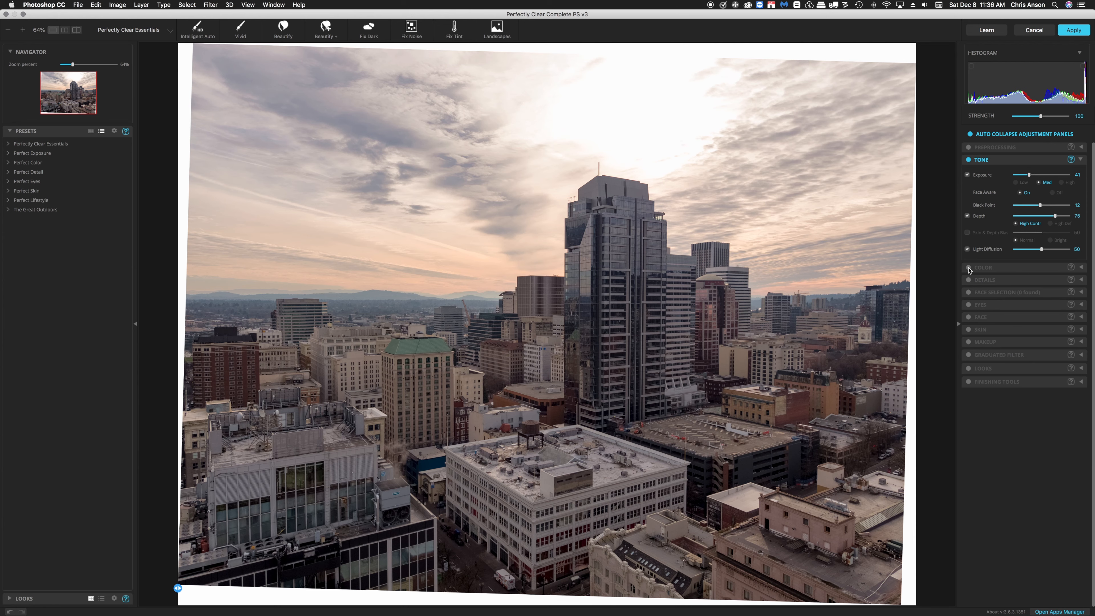
click(969, 267)
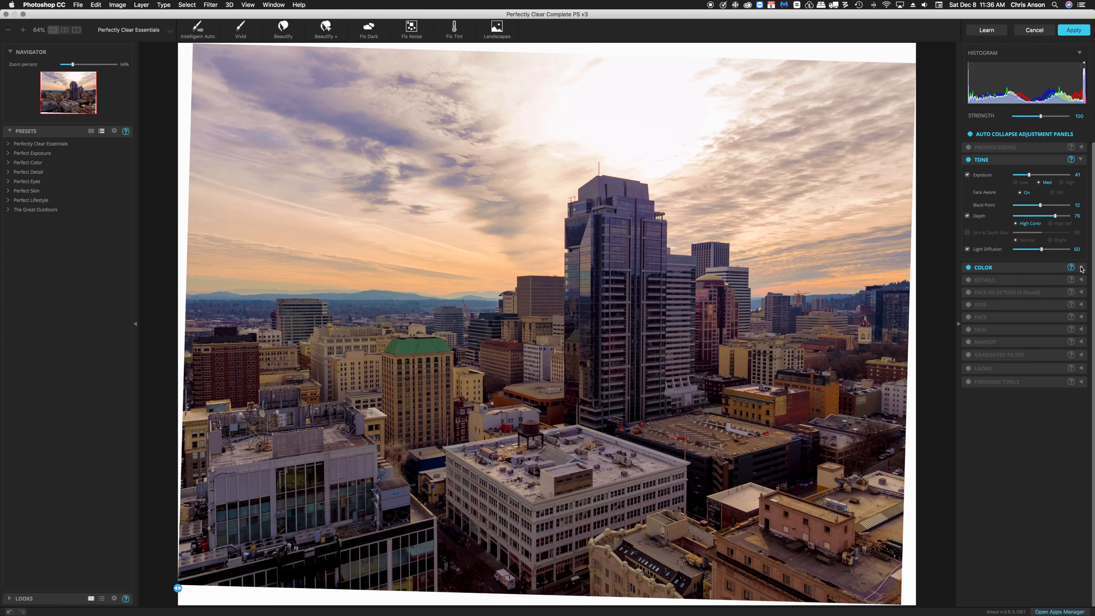
click(1081, 268)
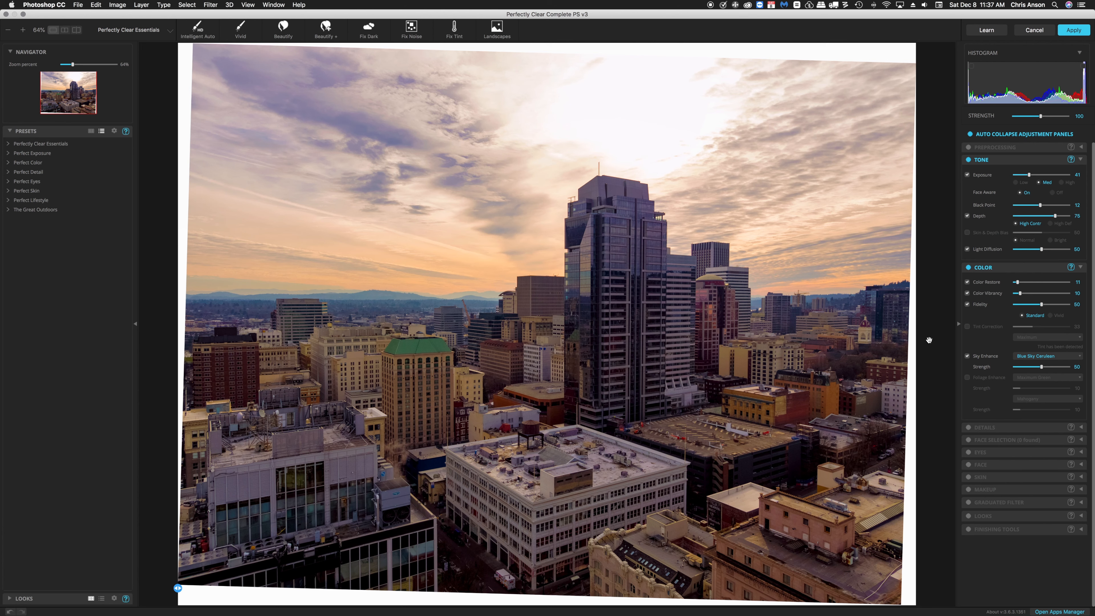
Turn off Sky Enhance, Fidelity, Color Vibrancy and Color Restore, then re-enable Color Restore, Color Vibrancy and Fidelity.
click(968, 356)
click(967, 304)
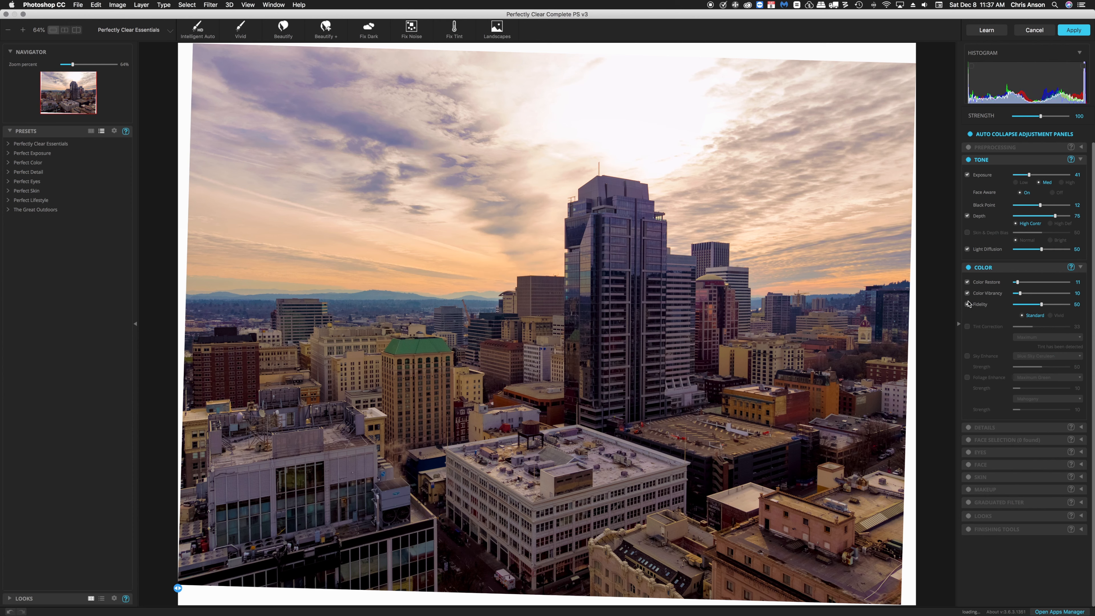
click(968, 294)
click(967, 282)
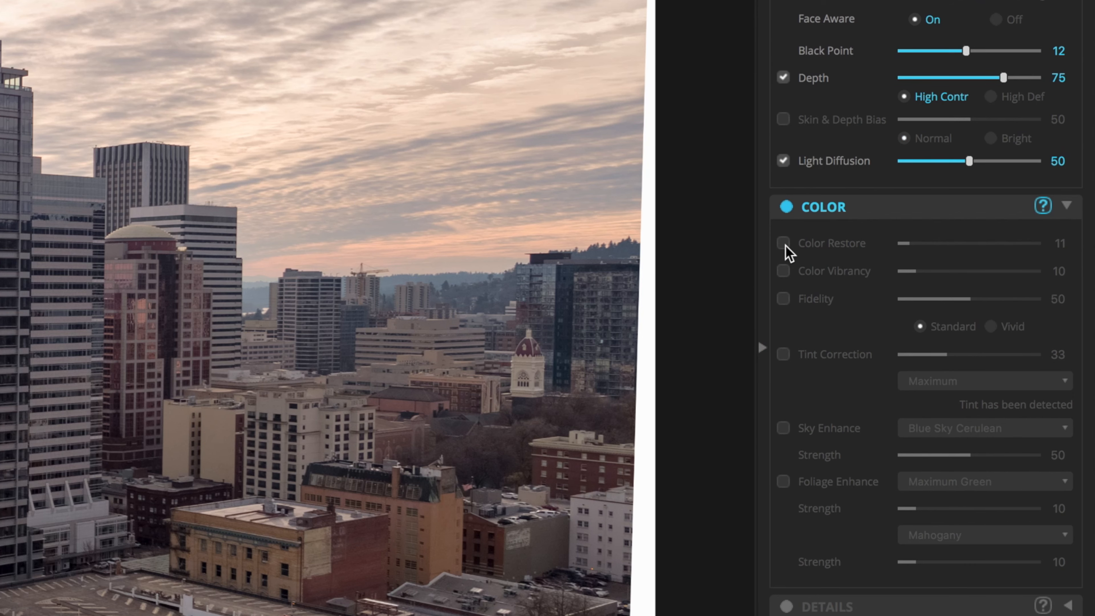
click(784, 244)
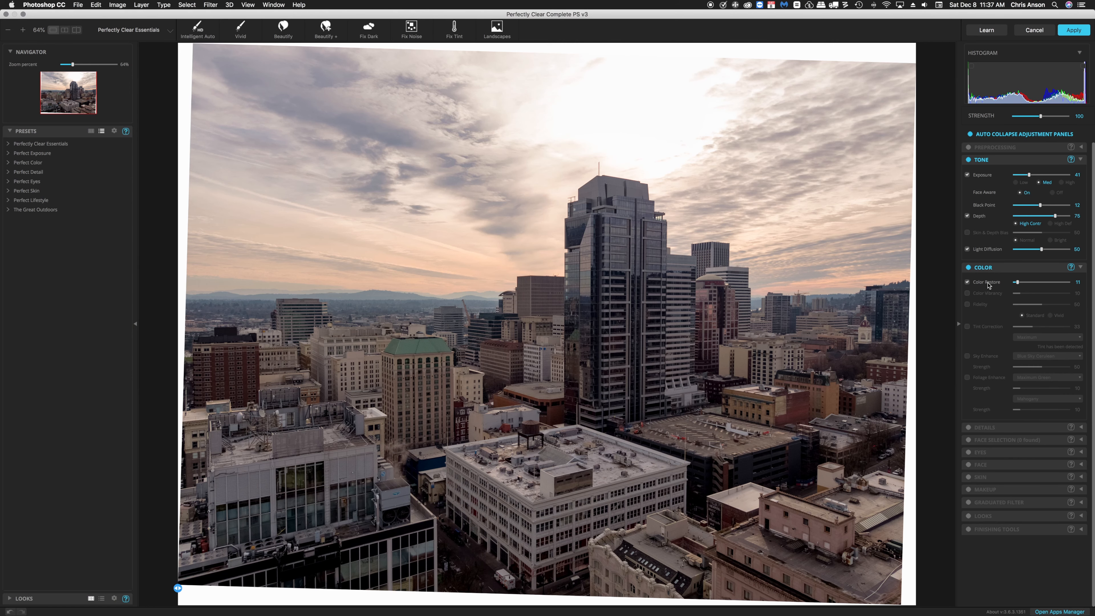
click(968, 293)
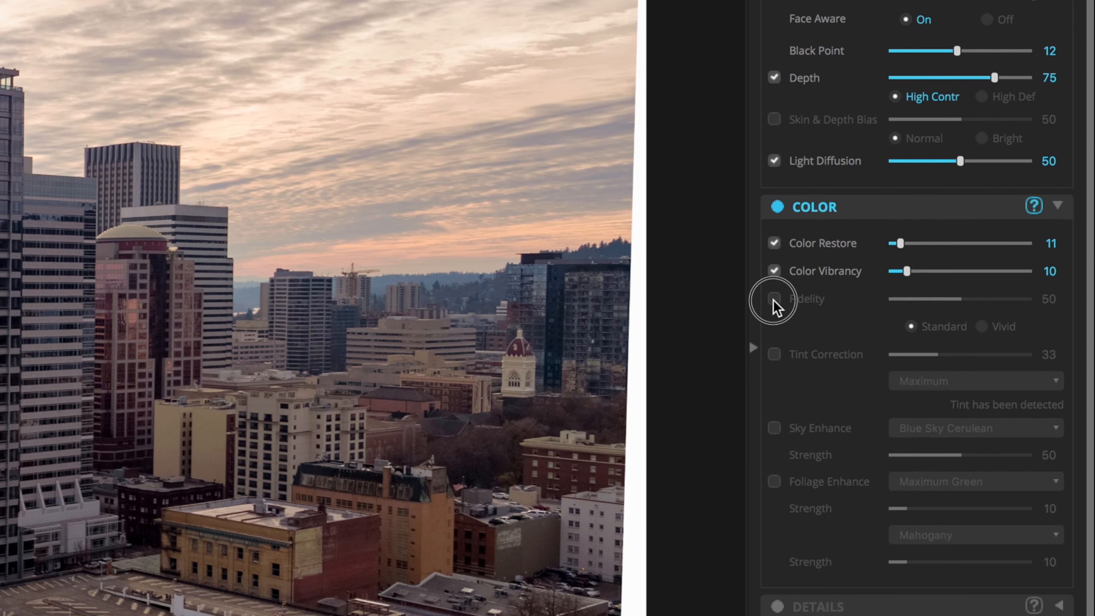
click(967, 304)
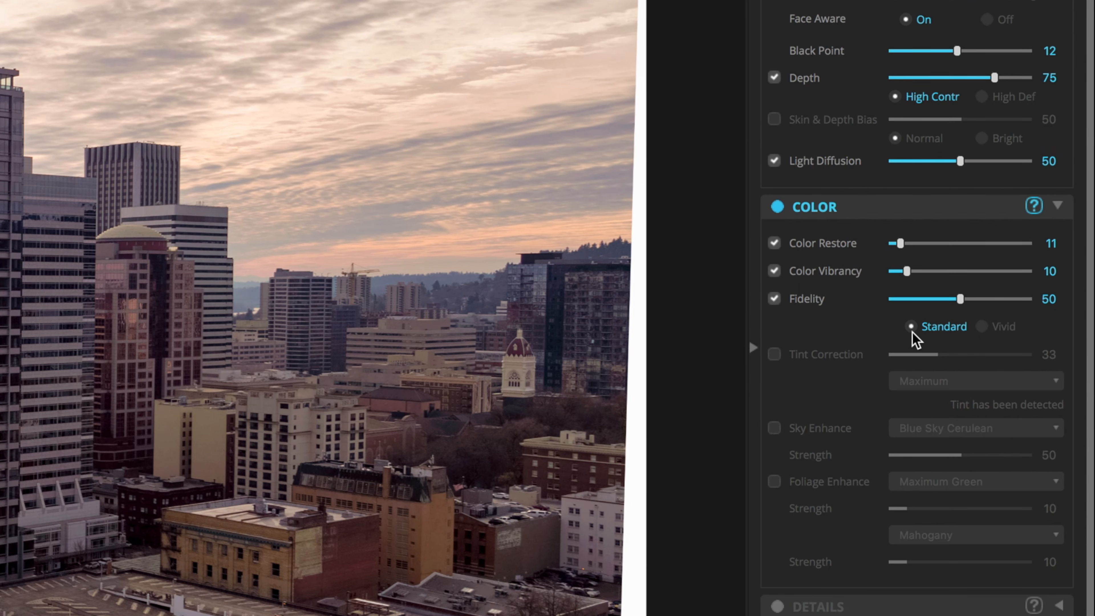
Switch Fidelity to Vivid and back to Standard, then enable Sky Enhance.
click(982, 327)
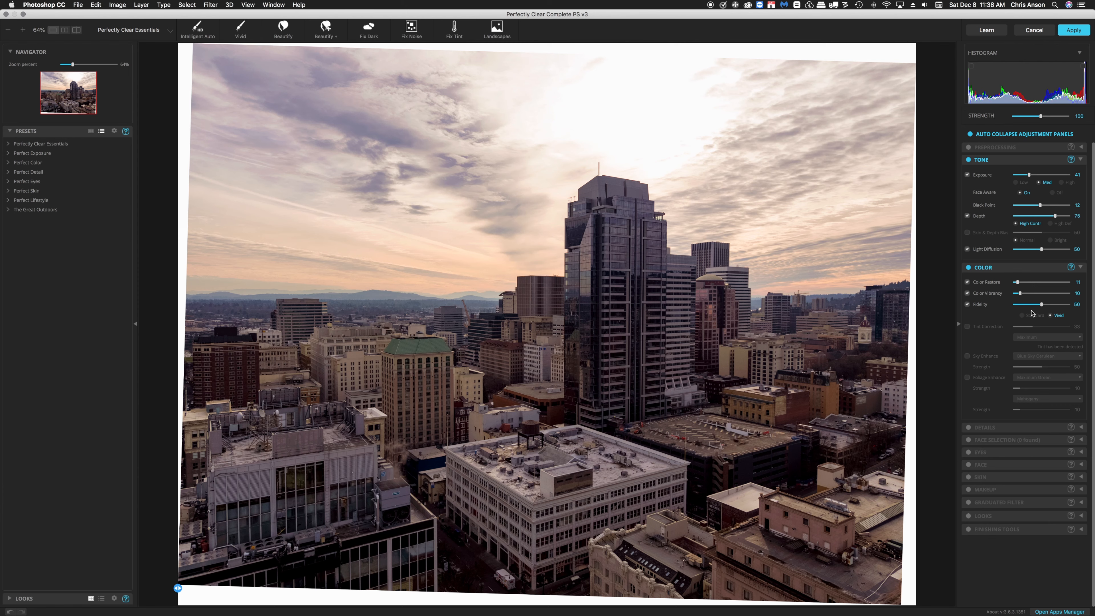
click(1022, 315)
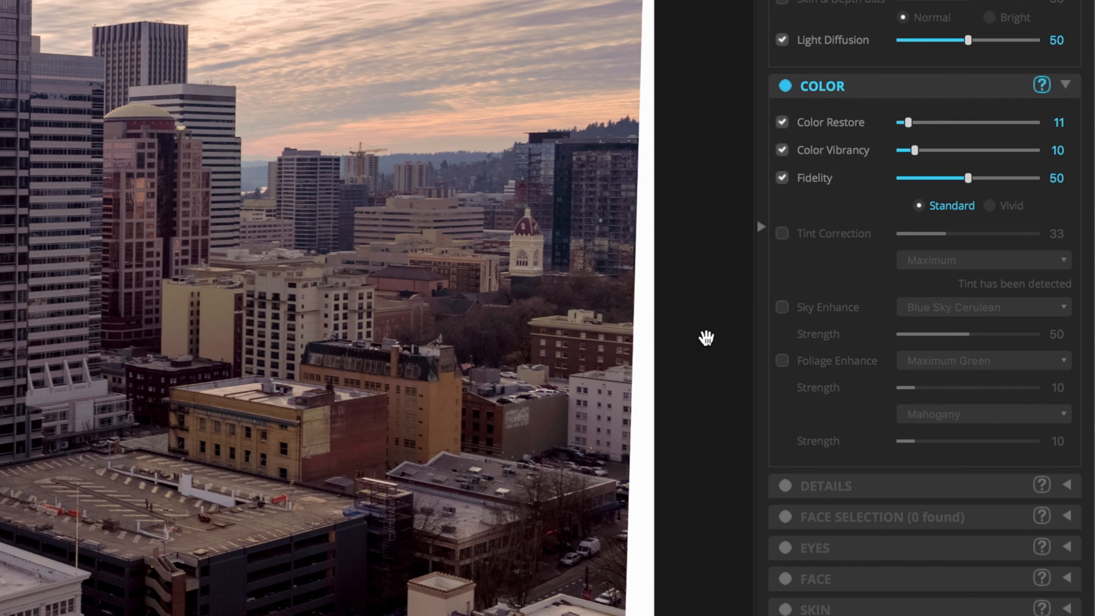
click(782, 309)
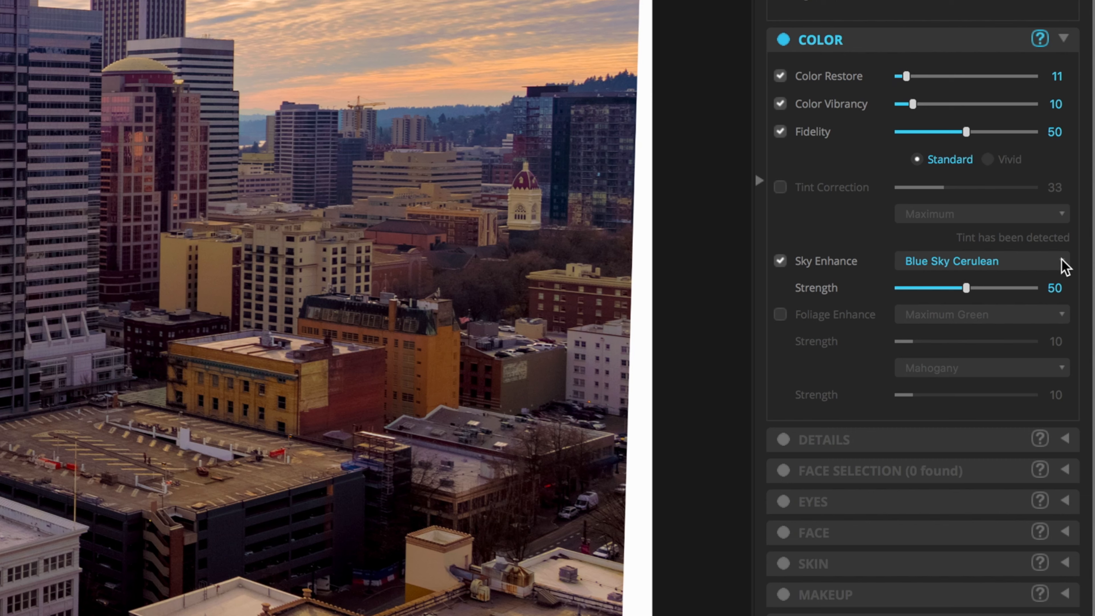
Compare the Blue Sky Royal and Blue Sky Aquamarine sky presets, returning Sky Enhance to Blue Sky Cerulean.
click(1063, 263)
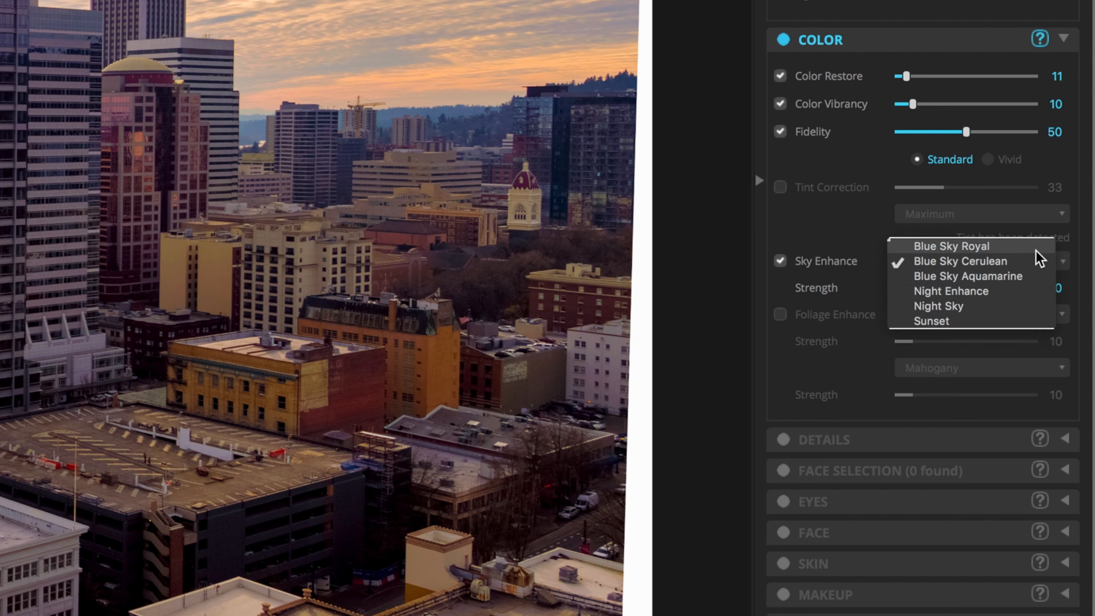
click(1016, 245)
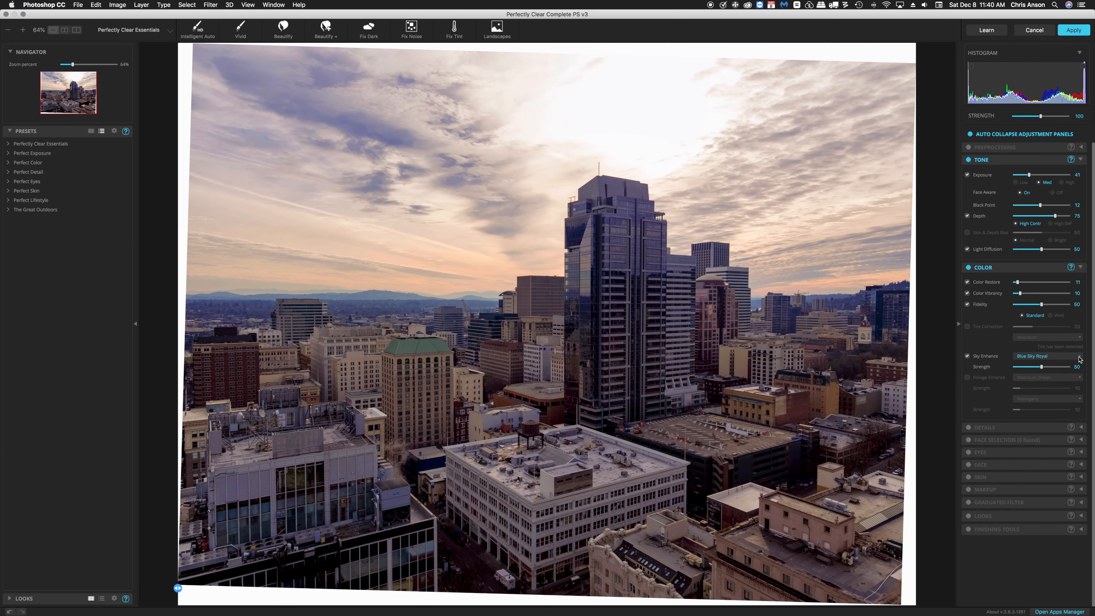
click(1079, 358)
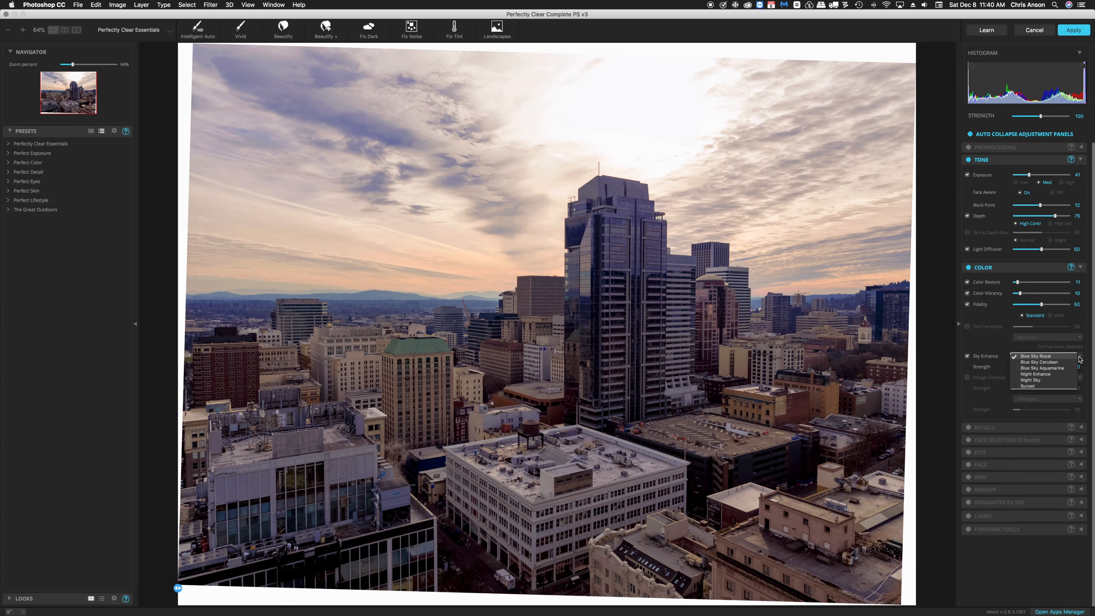
click(1062, 370)
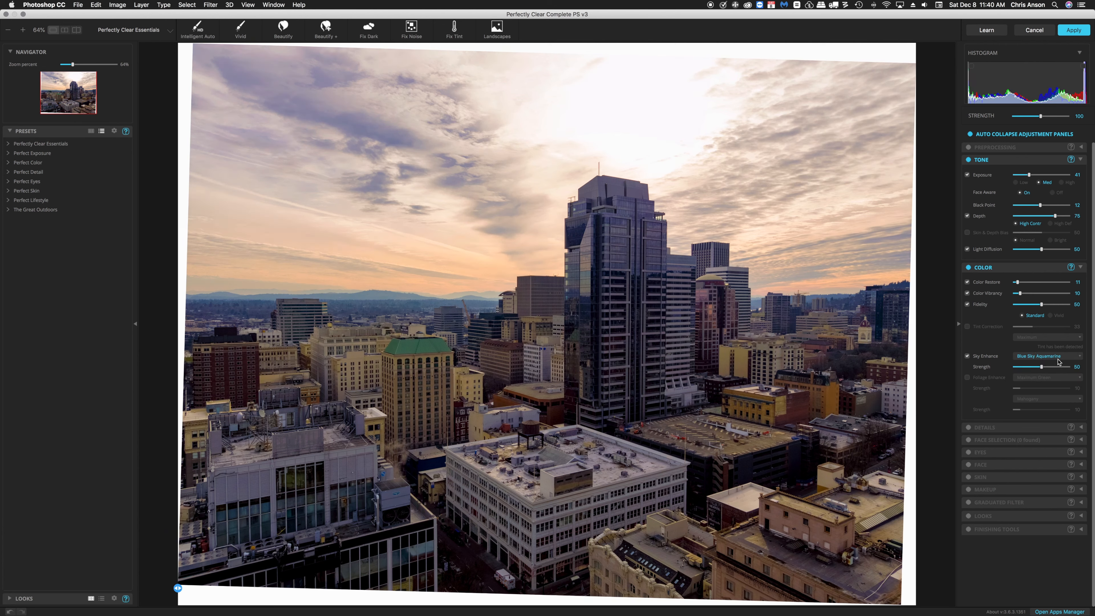
click(1078, 358)
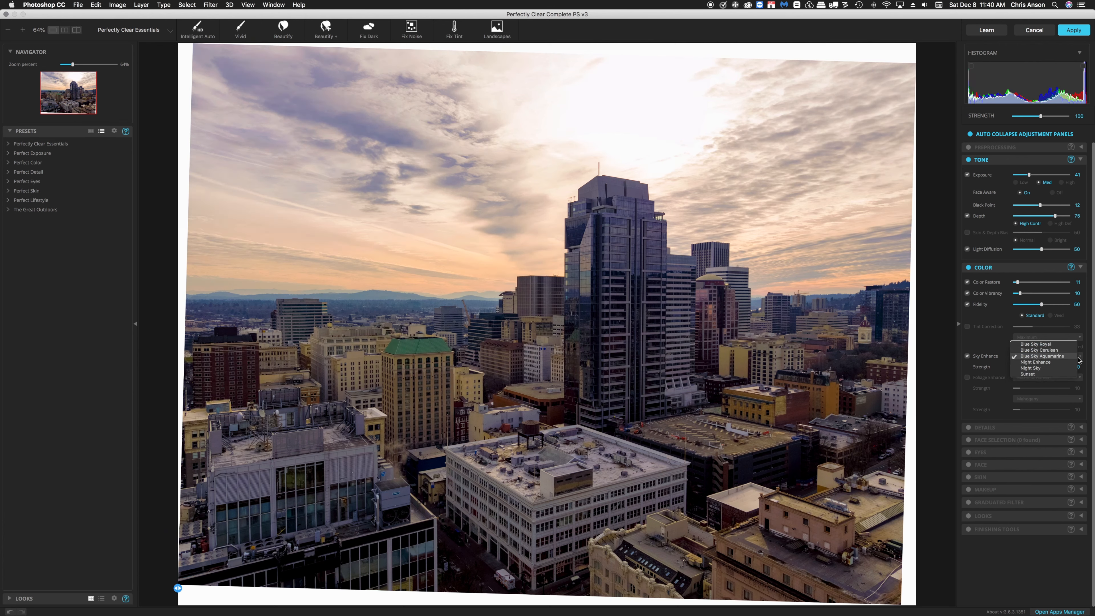
click(1050, 350)
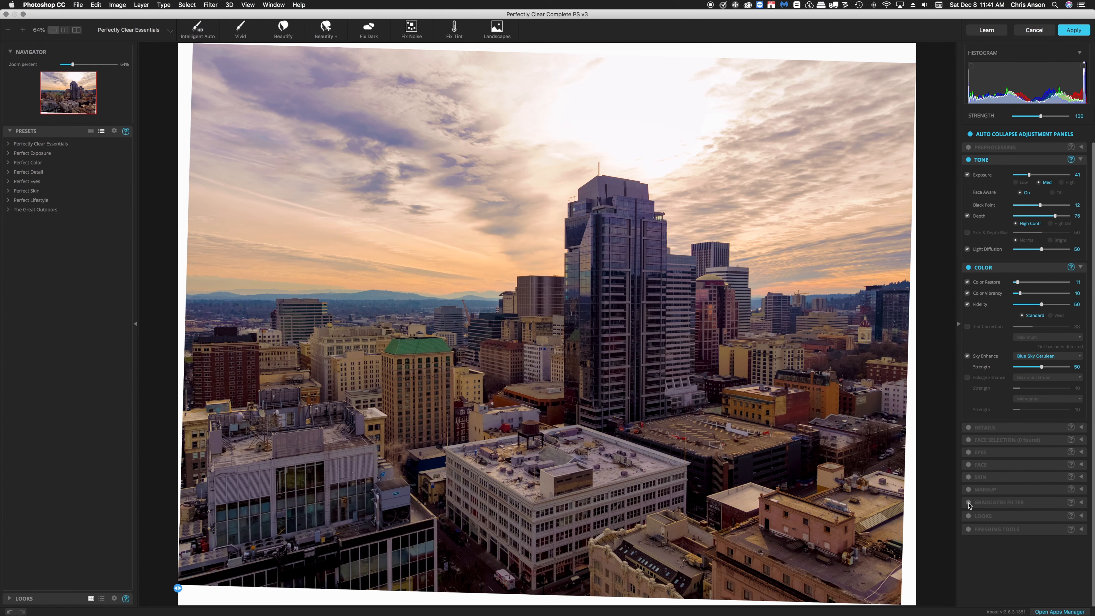
Enable and expand the Graduated Filter panel, then switch between its Inside and Outside zones, ending on Outside.
click(968, 503)
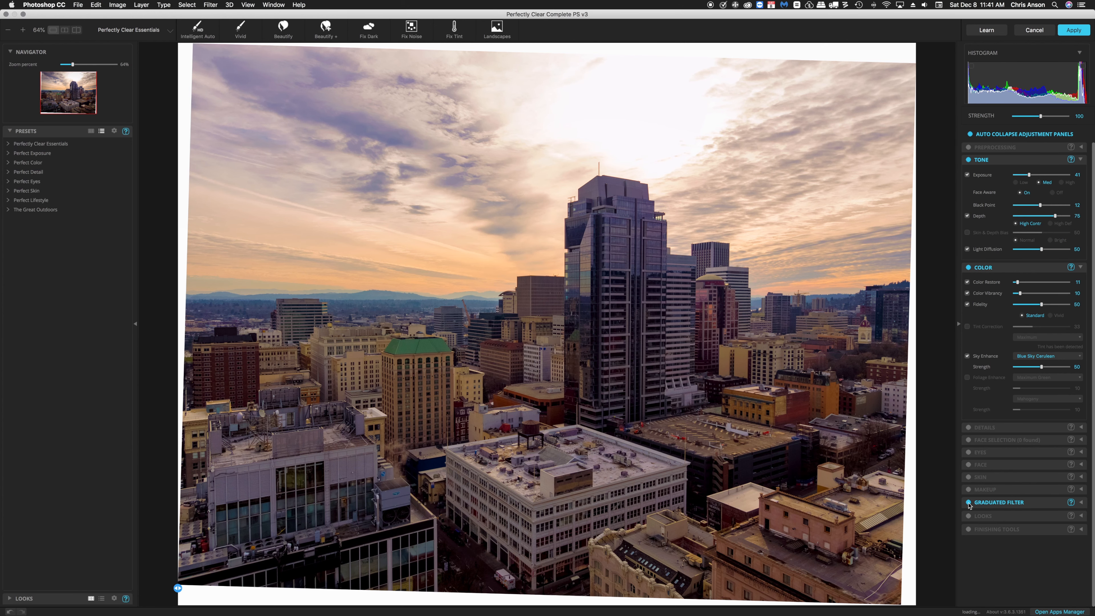
click(1082, 503)
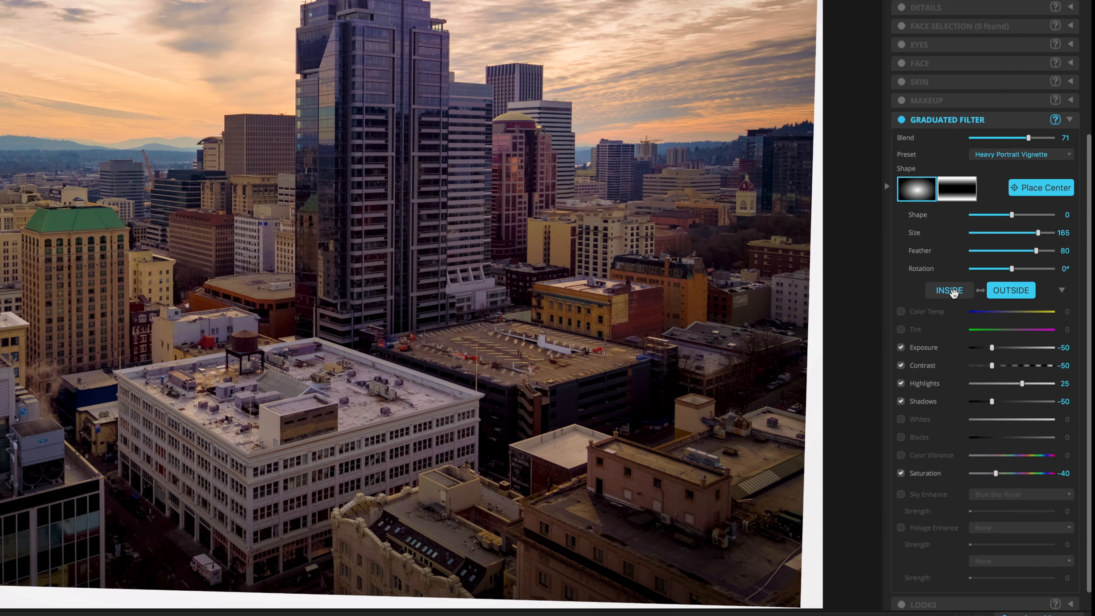
scroll(951, 293, down, 1)
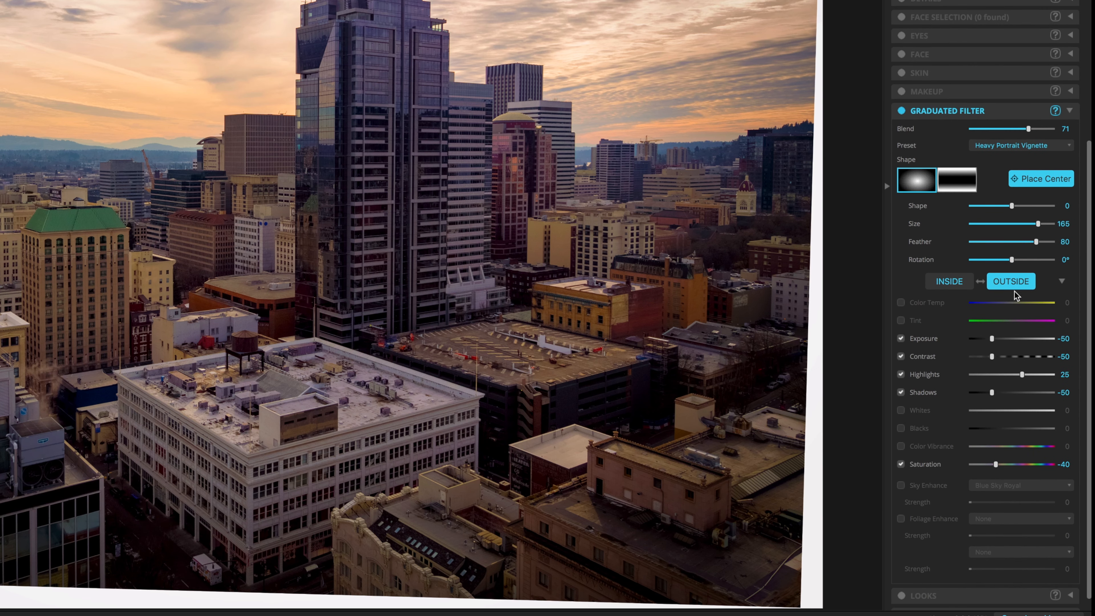
click(952, 280)
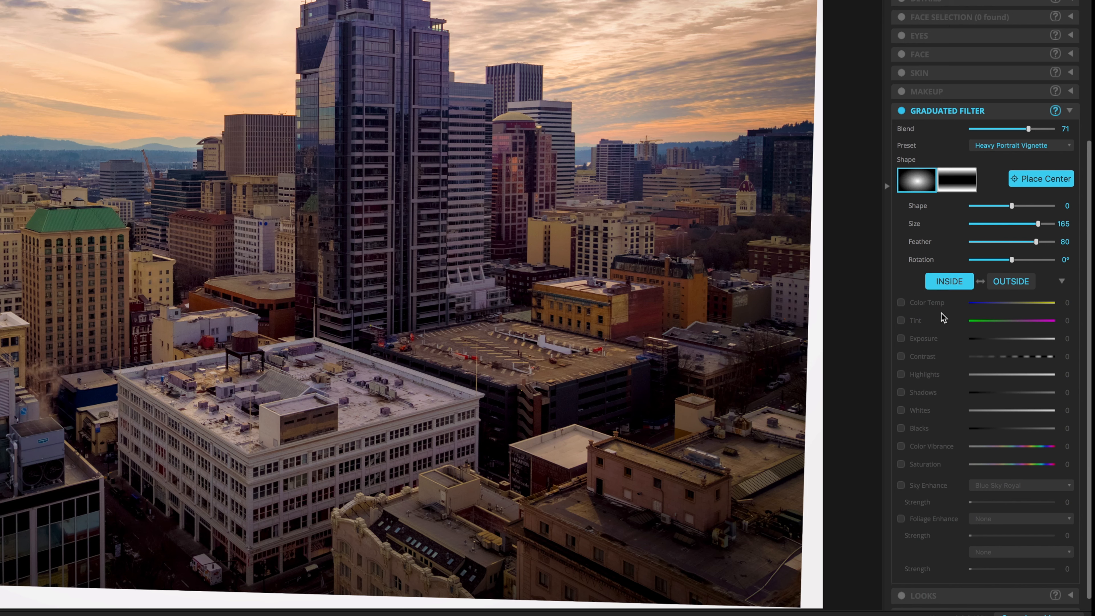
click(996, 285)
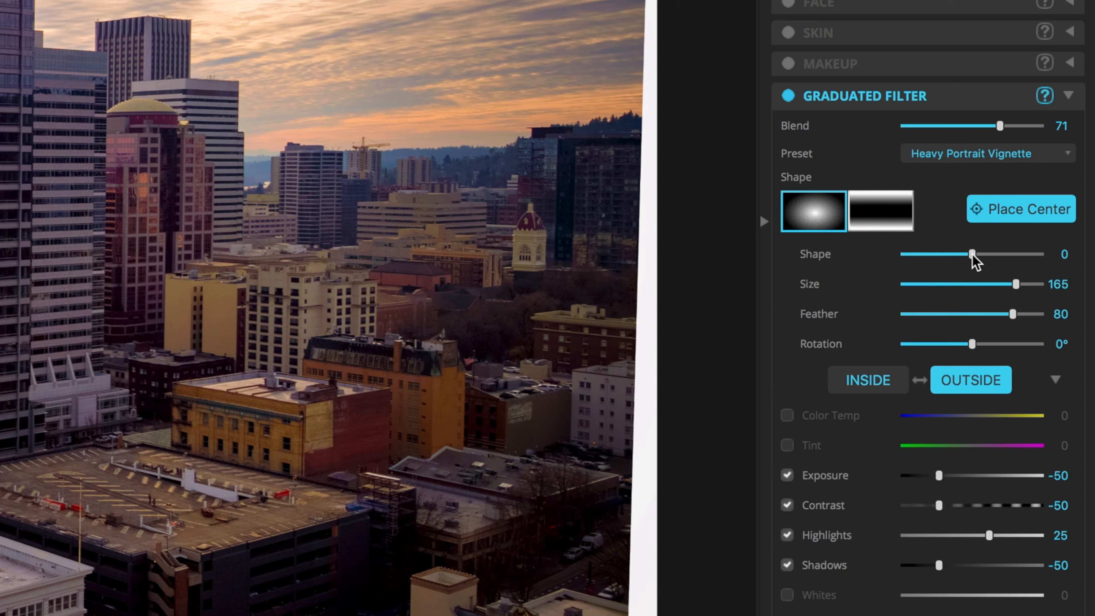
Set the graduated filter's Shape to 2 and Size to 167.
drag(972, 254, 974, 258)
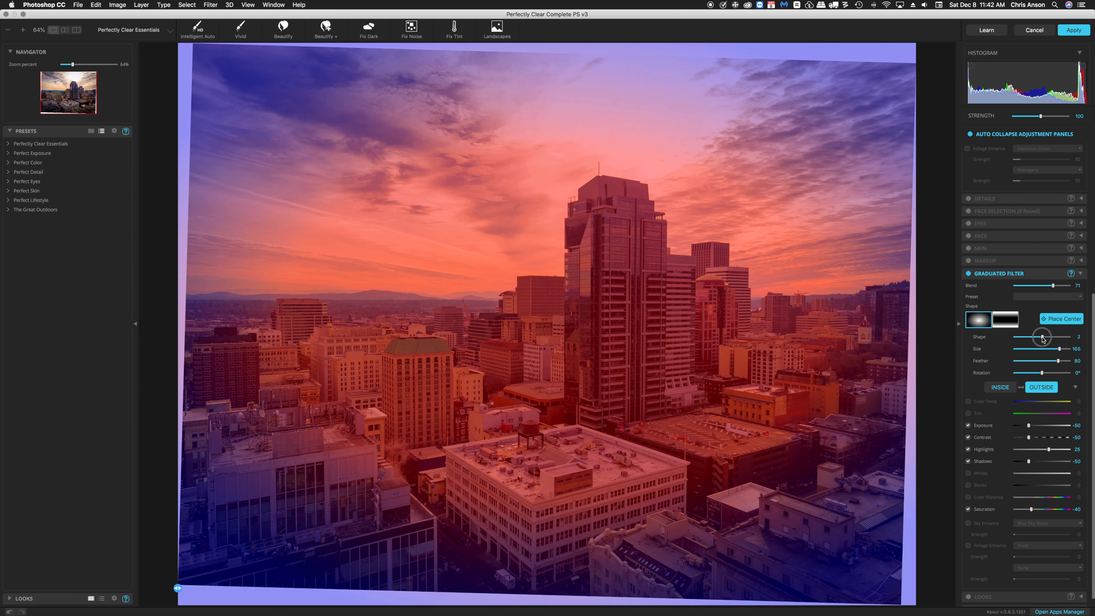
drag(1042, 338, 1043, 339)
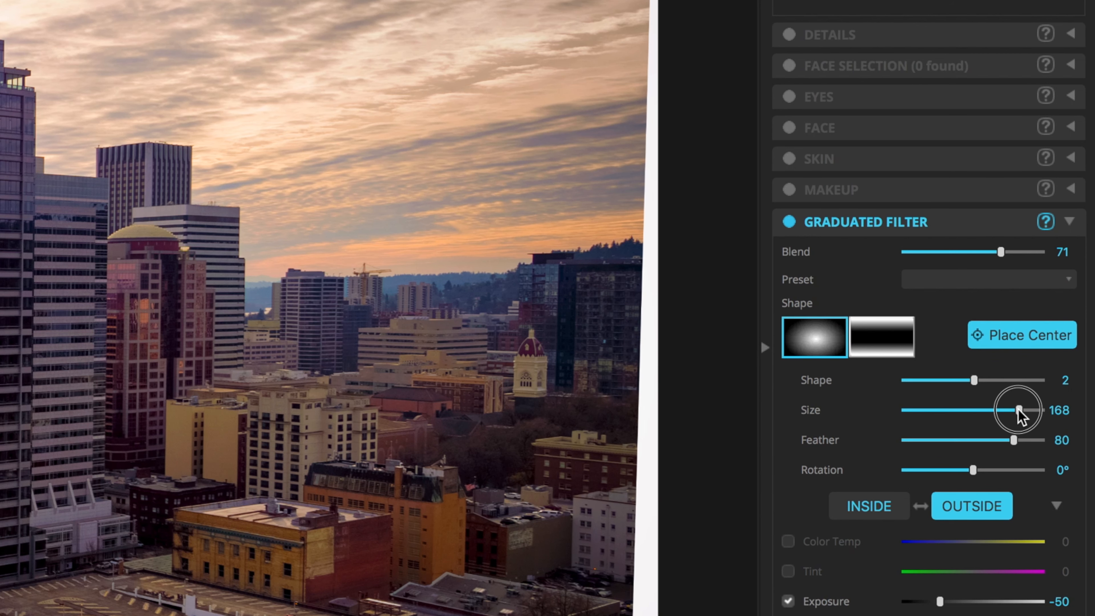
drag(1018, 409, 1014, 409)
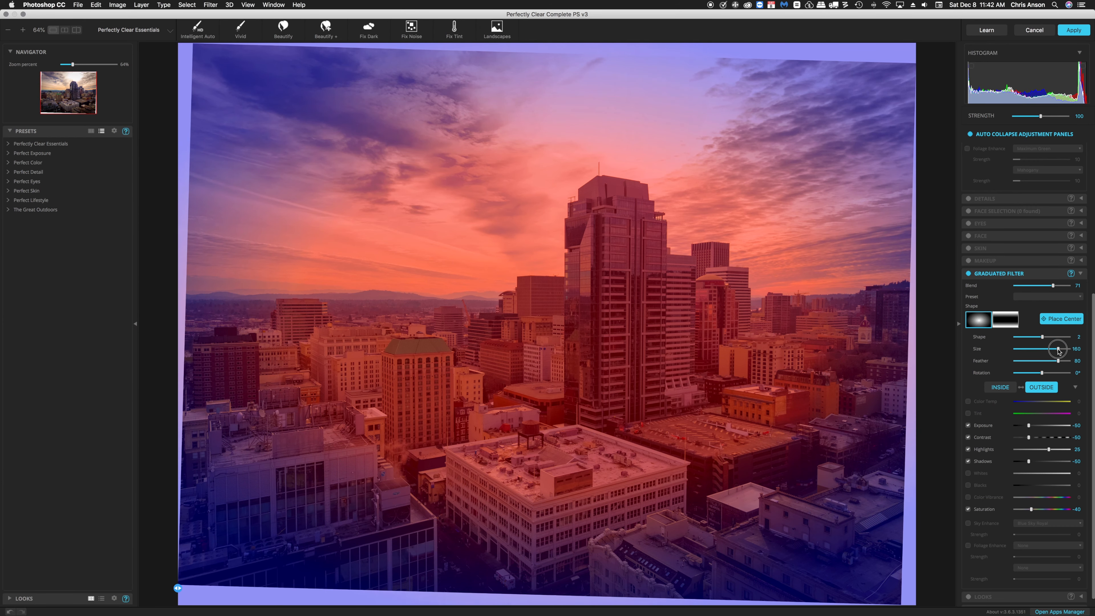
drag(1058, 351, 1059, 351)
drag(1061, 350, 1061, 351)
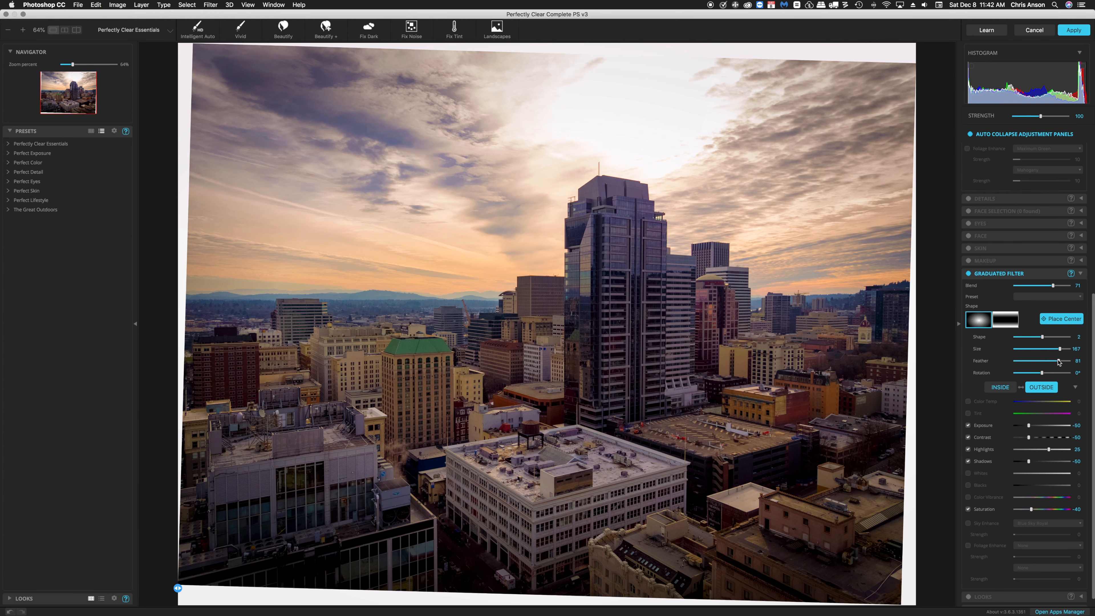
Set the graduated filter's Feather to 78 and Rotation to 3°.
mouse_move(1059, 361)
mouse_down()
mouse_move(1022, 363)
mouse_move(1056, 364)
mouse_up()
click(10, 612)
click(1042, 373)
drag(1042, 373, 1043, 374)
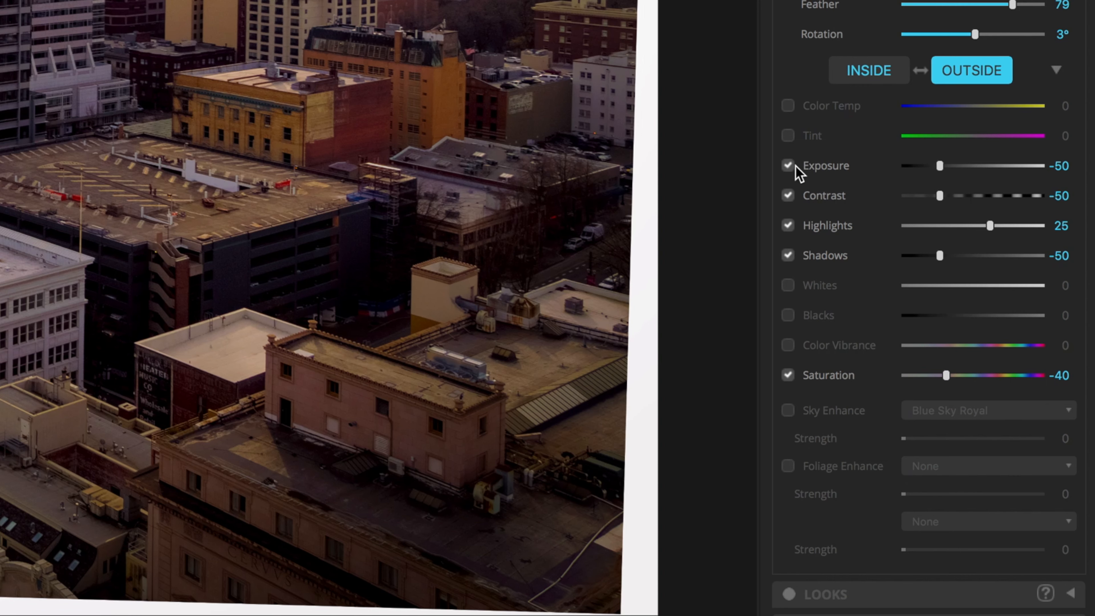
Turn off the Shadows, Saturation and Highlights adjustments of the graduated filter's outside zone.
click(788, 256)
click(788, 375)
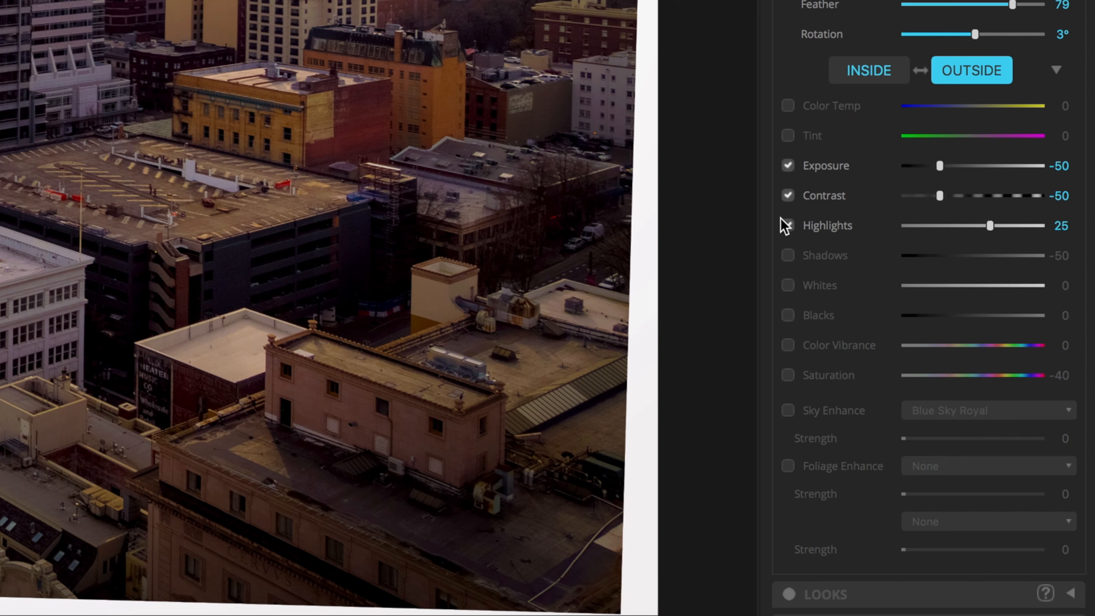
click(787, 225)
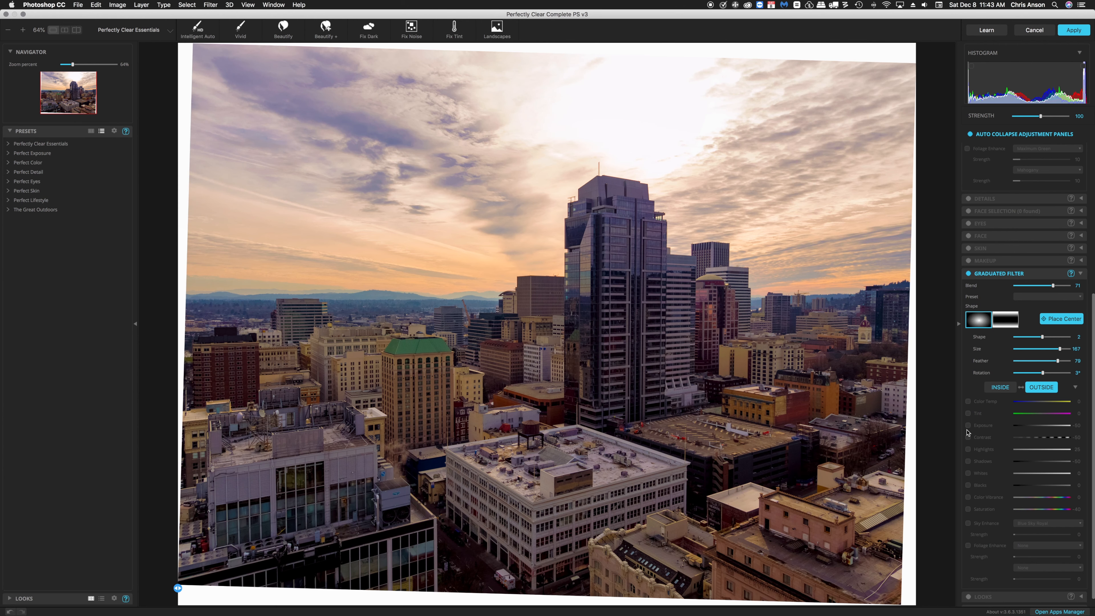
Re-enable Exposure, Contrast, Highlights, Shadows and Saturation in the graduated filter's outside zone.
click(968, 426)
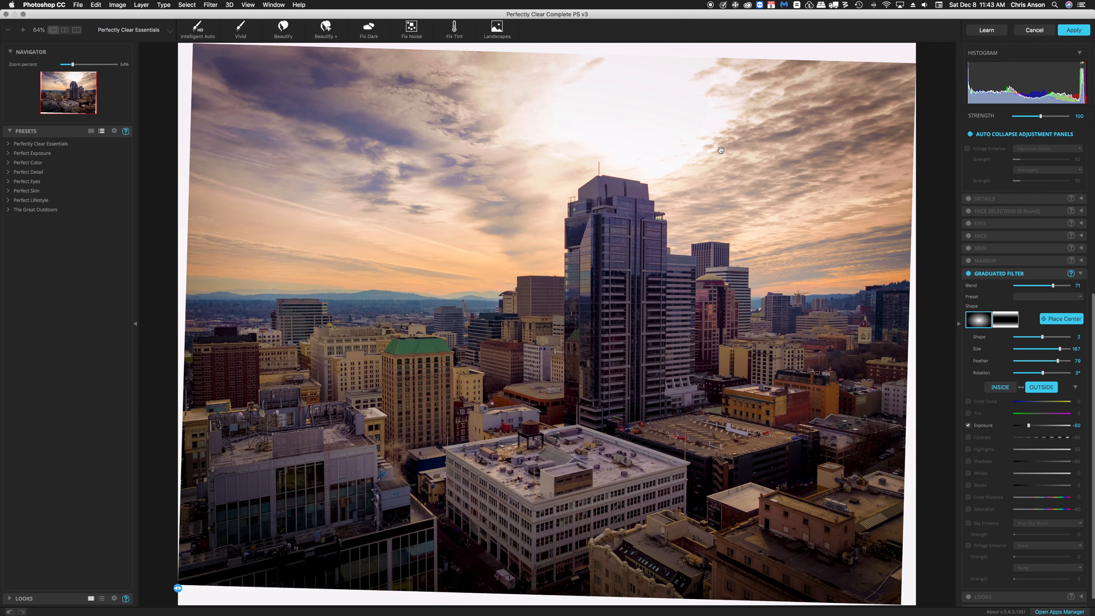
click(968, 437)
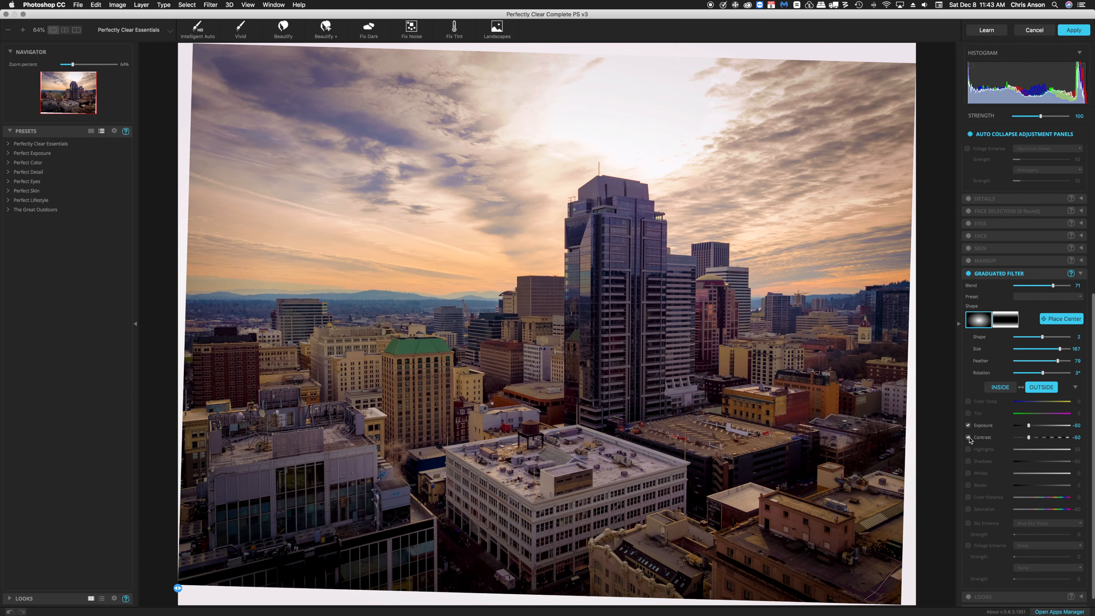
click(968, 450)
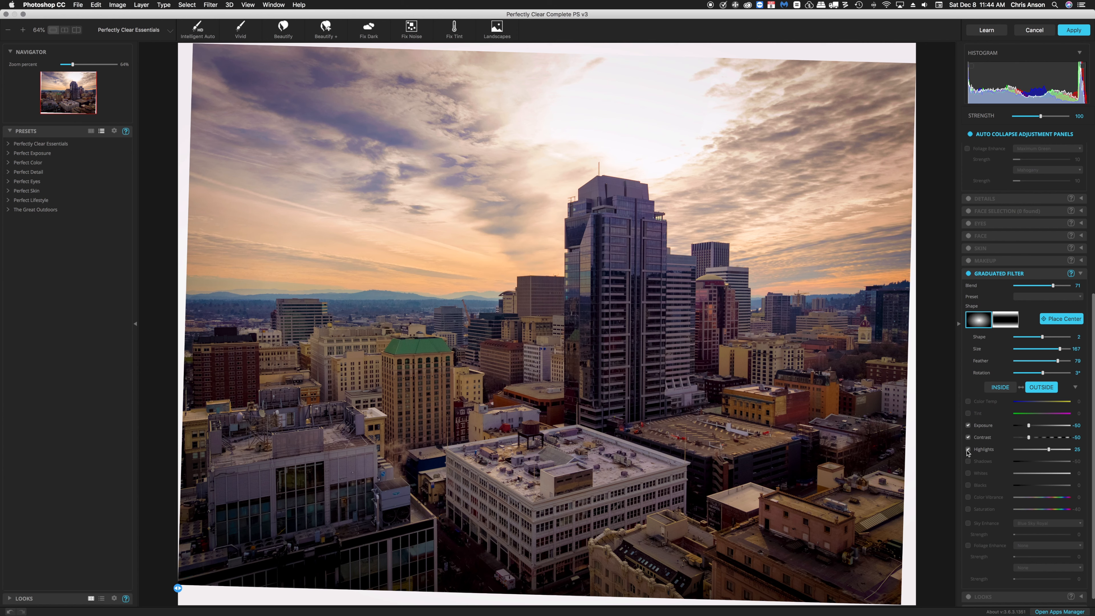
click(968, 462)
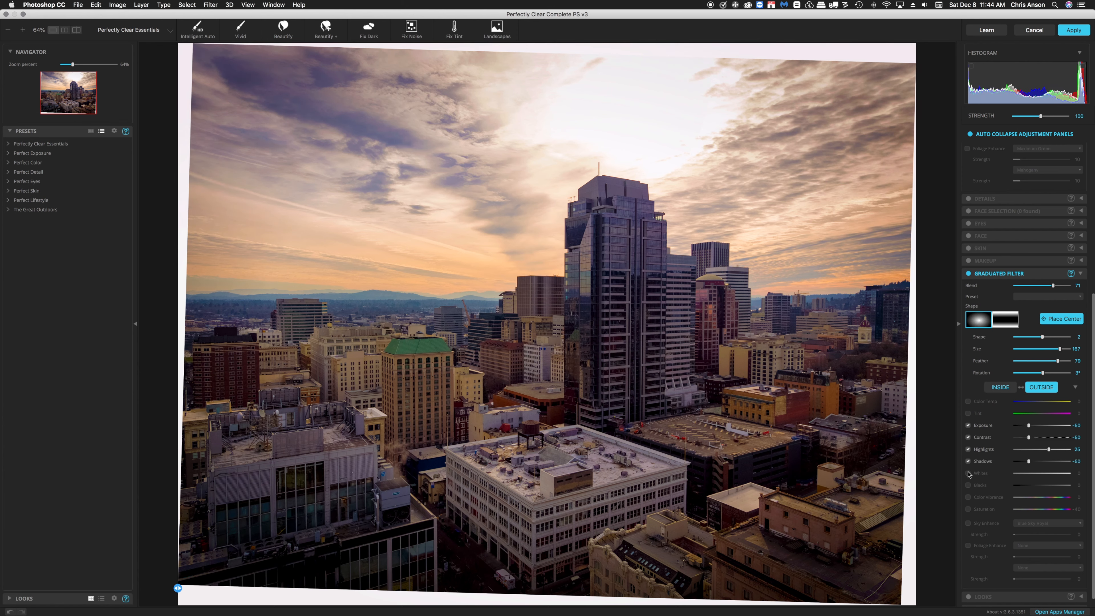
click(968, 509)
click(968, 509)
click(969, 509)
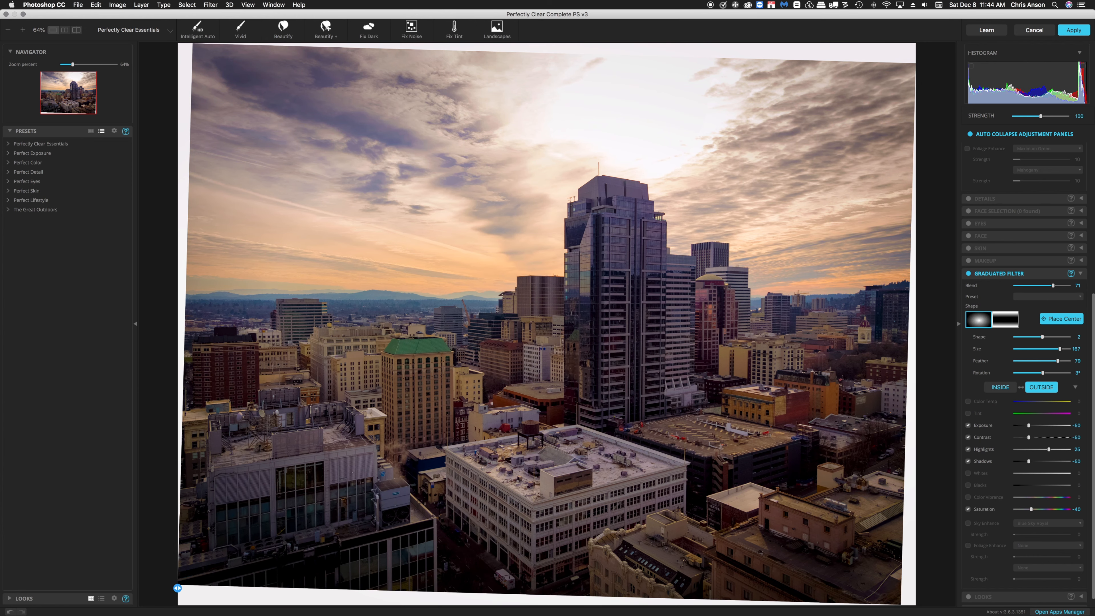
Expand and enable the Details panel.
scroll(1093, 322, up, 2)
scroll(1092, 323, up, 10)
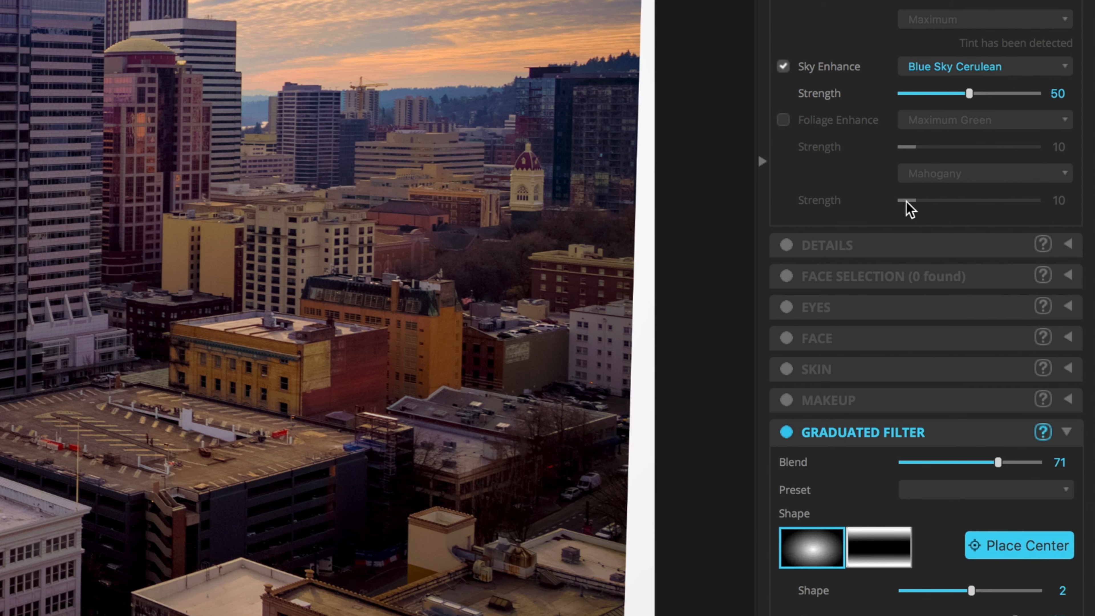
click(1068, 245)
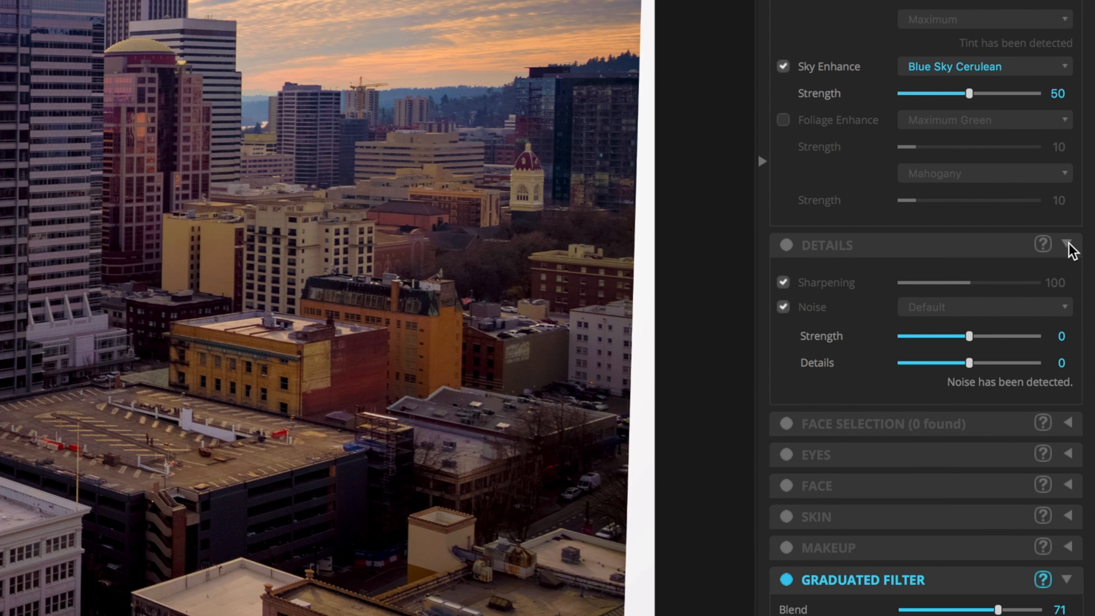
click(786, 245)
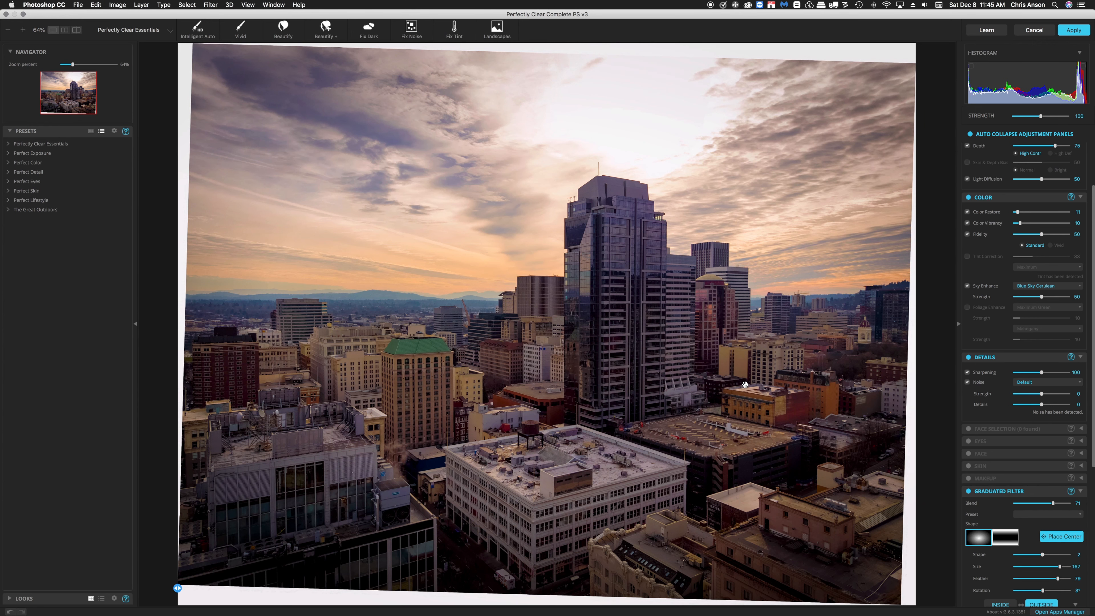
Inspect the image at 100% zoom around the central skyscraper.
click(746, 383)
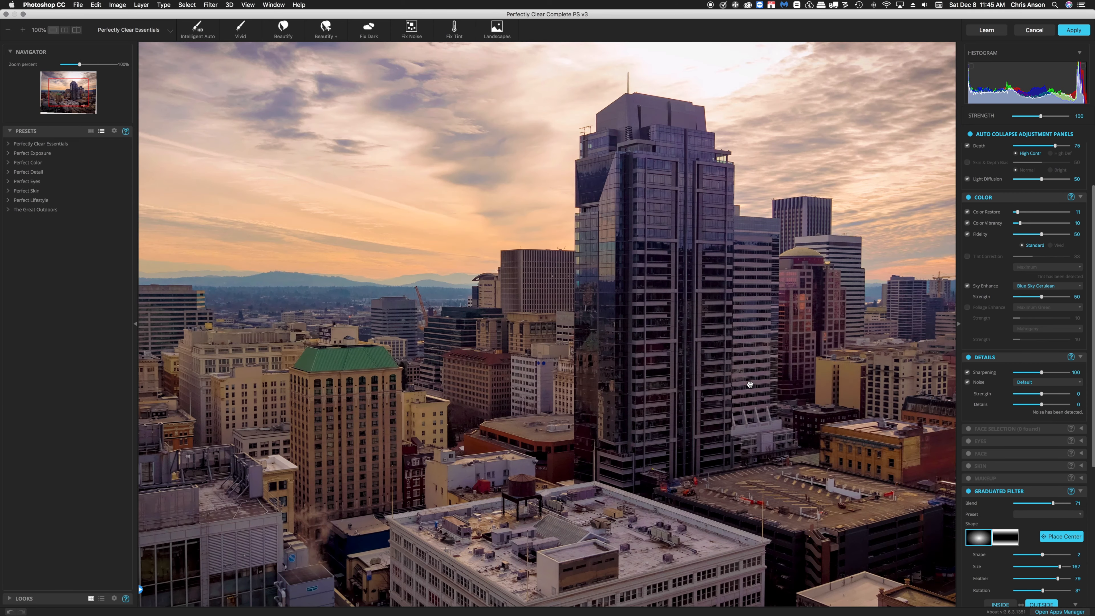
drag(749, 384, 501, 383)
click(769, 436)
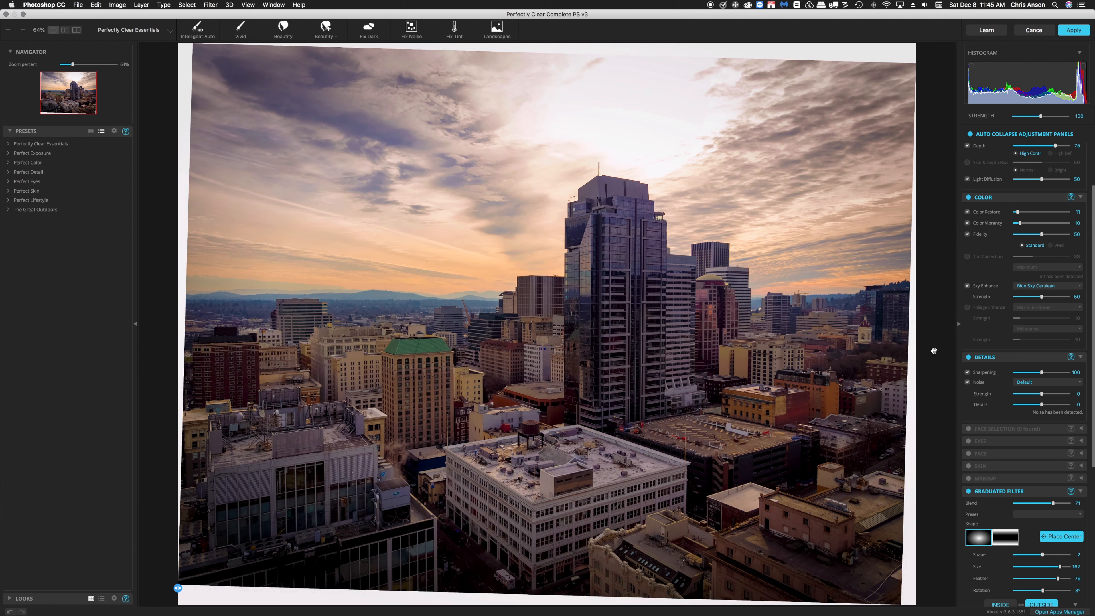
Apply the filter settings, then reopen the Perfectly Clear v3 smart filter and close it with Cancel.
click(1074, 31)
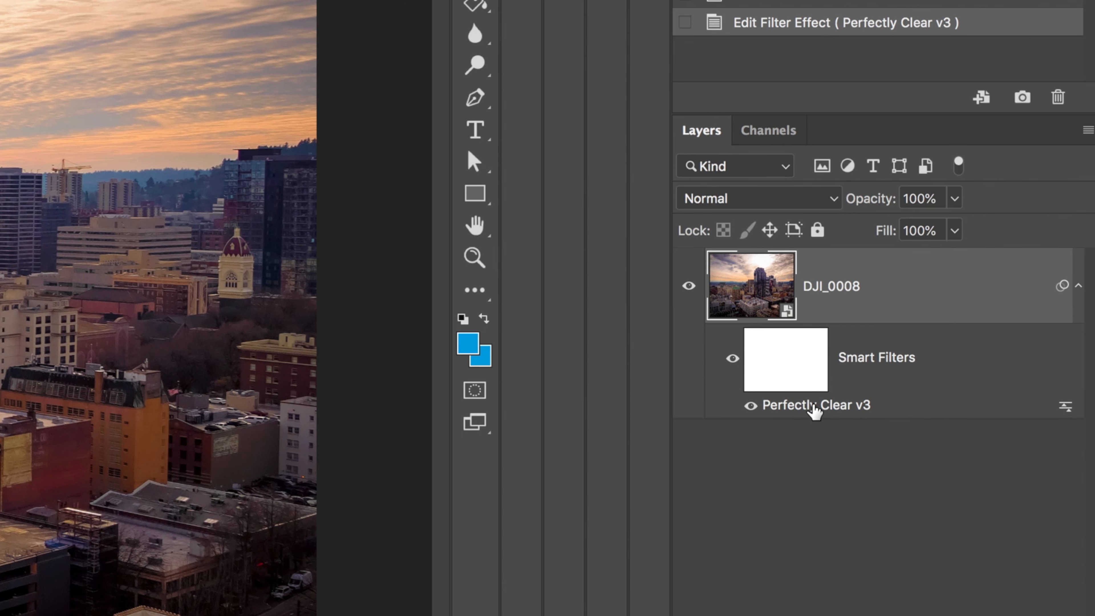
click(813, 406)
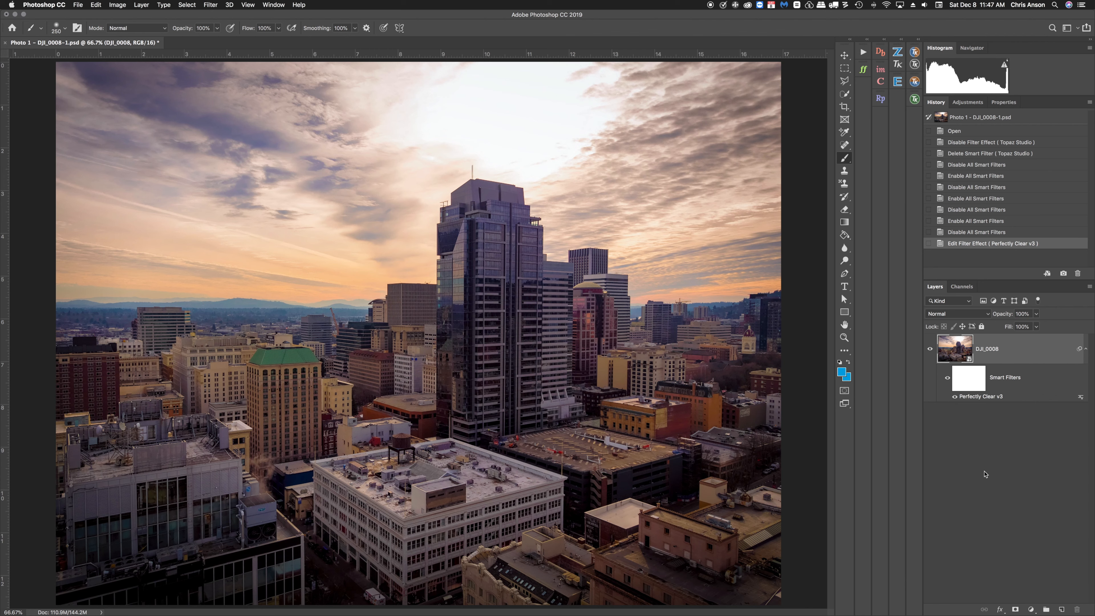
double_click(981, 397)
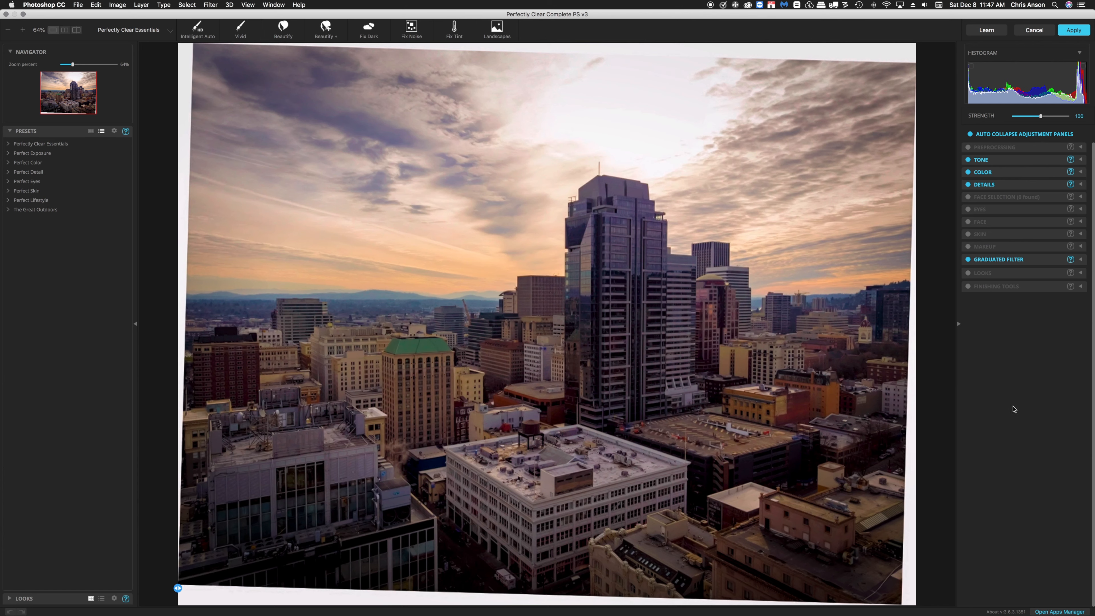
click(1036, 29)
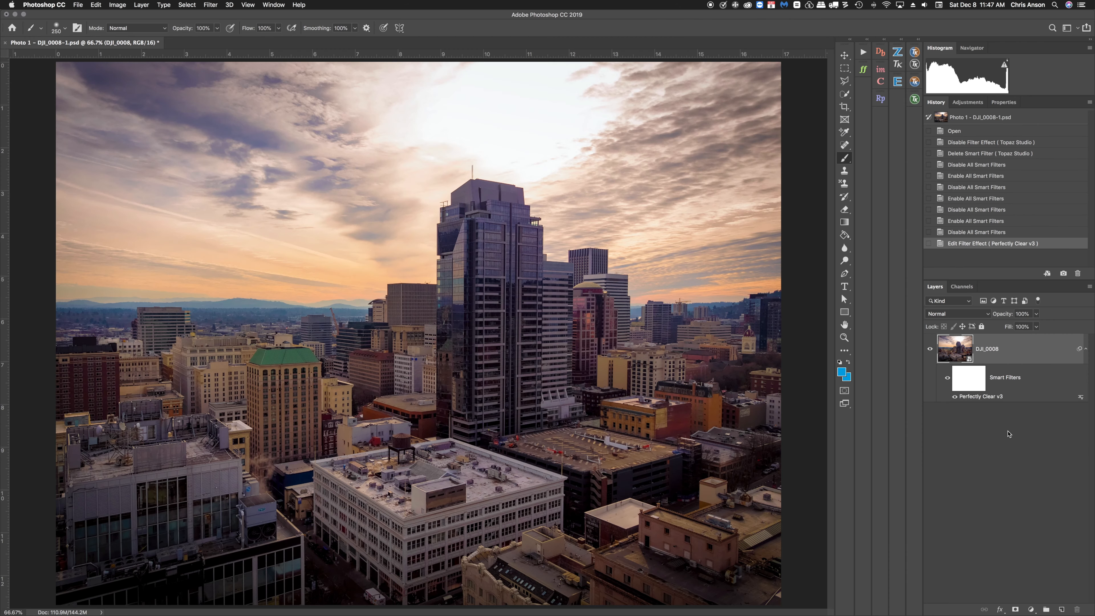